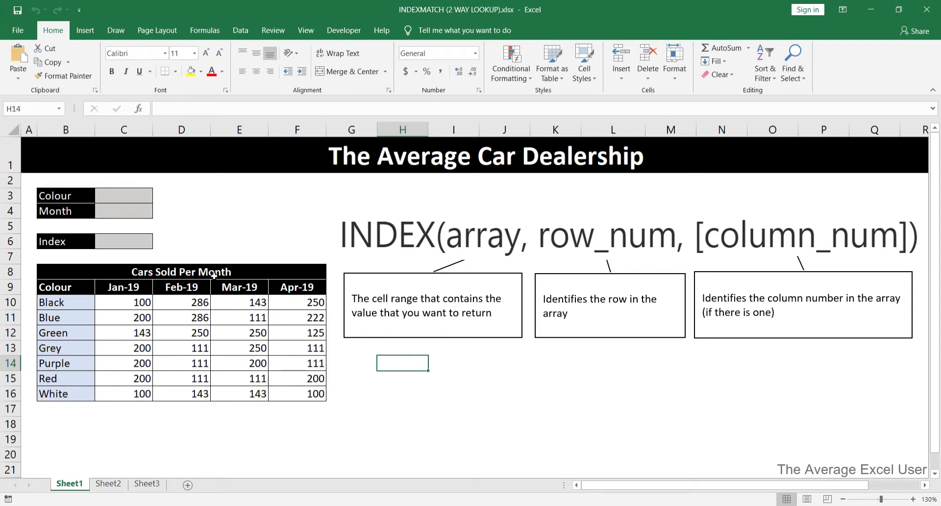
Examine the title, Colour column and month headers of the Cars Sold Per Month table.
{"action": "left_click", "coordinate": [241, 273]}
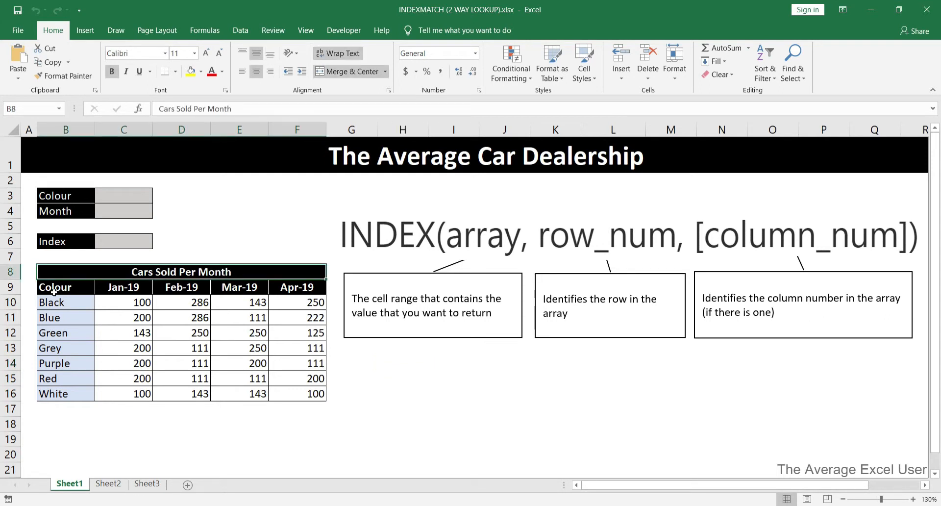
{"action": "left_click_drag", "start_coordinate": [64, 288], "coordinate": [74, 393]}
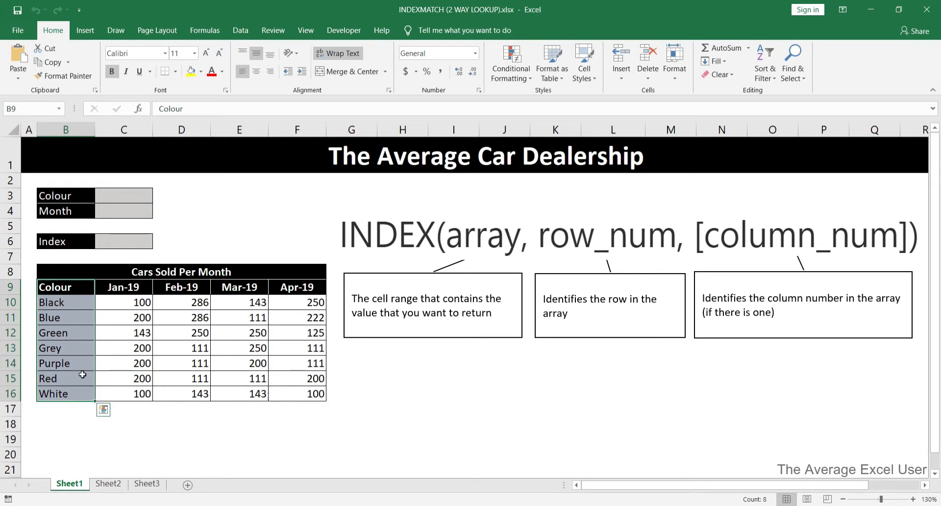
{"action": "left_click_drag", "start_coordinate": [128, 288], "coordinate": [308, 287]}
Enter =INDEX(B10:B16,3) in the Colour result cell C3 to return the third colour in the table.
{"action": "left_click", "coordinate": [123, 195]}
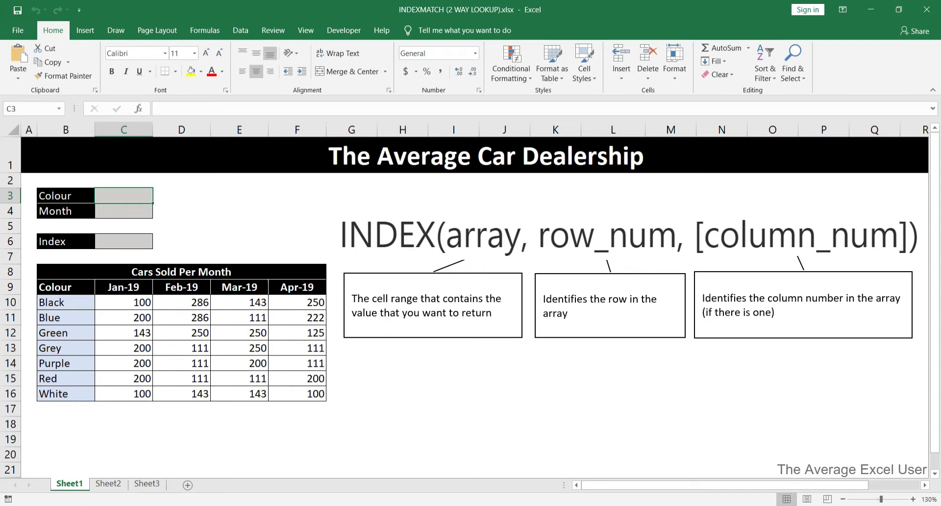
{"action": "type", "text": "=inde"}
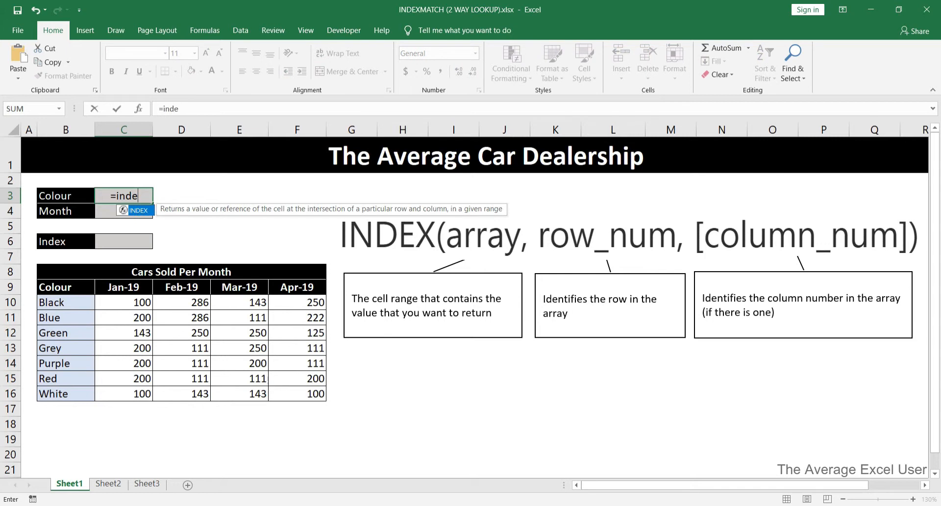
{"action": "key", "text": "Tab"}
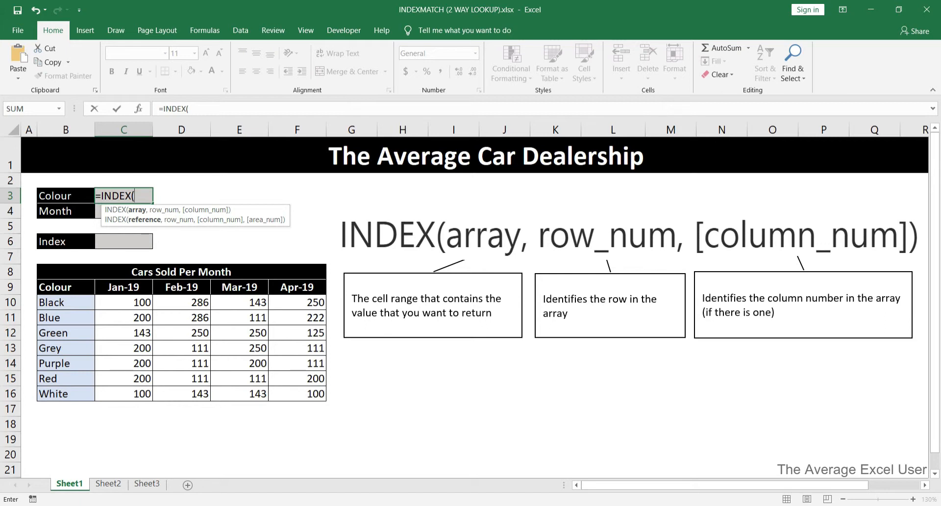
{"action": "left_click", "coordinate": [75, 301]}
{"action": "left_click_drag", "start_coordinate": [74, 301], "coordinate": [108, 386]}
{"action": "type", "text": ",3"}
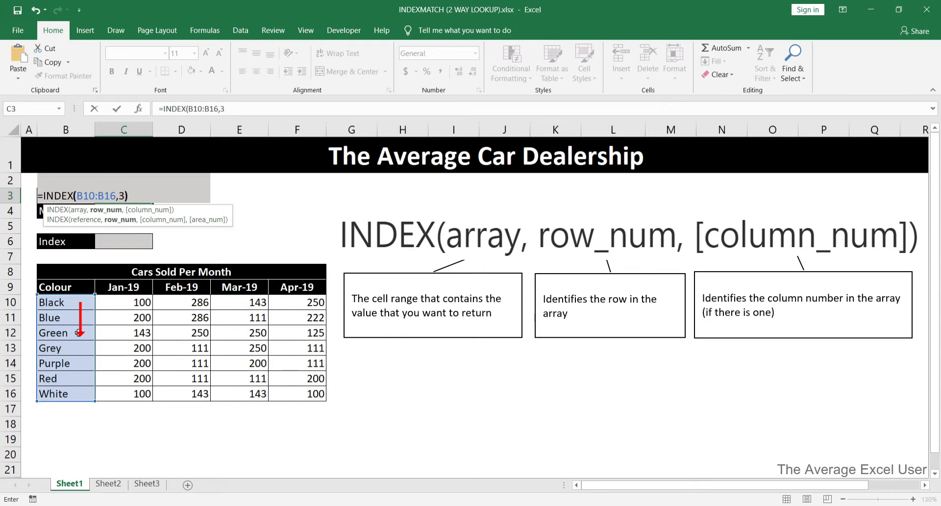
{"action": "key", "text": "Return"}
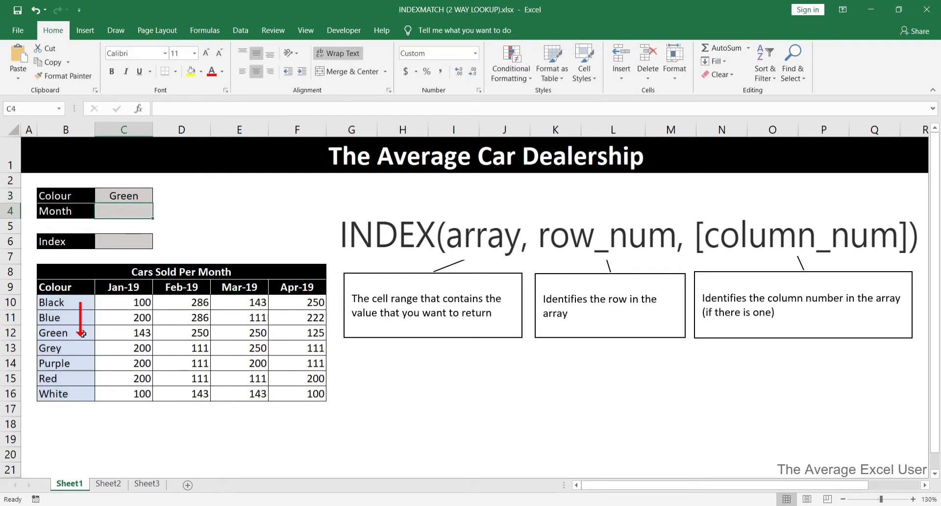
Change the row number in the Colour formula in C3 to 7.
{"action": "left_click", "coordinate": [143, 197]}
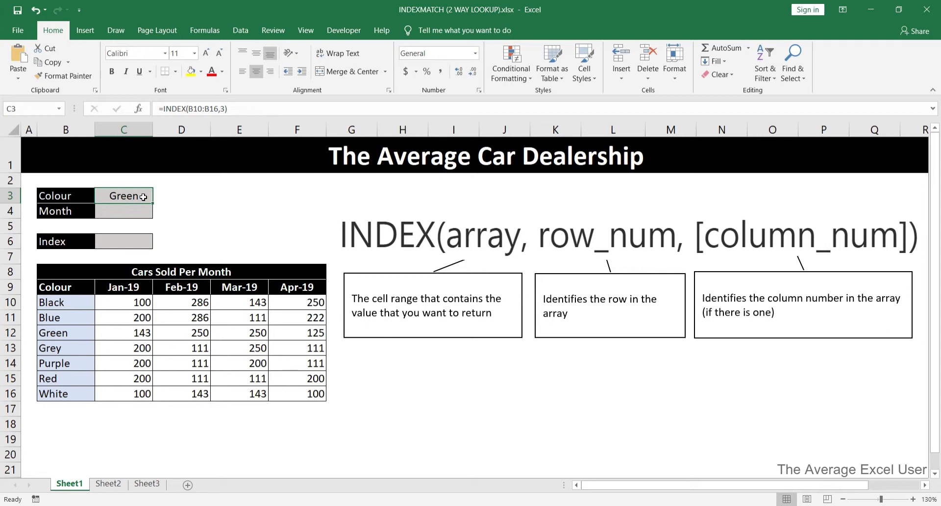
{"action": "double_click", "coordinate": [143, 197]}
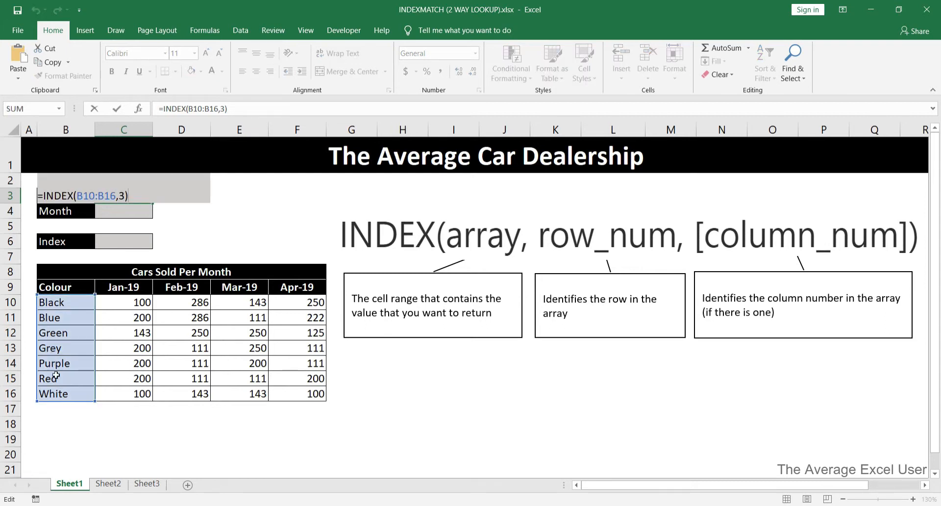
{"action": "left_click", "coordinate": [126, 196]}
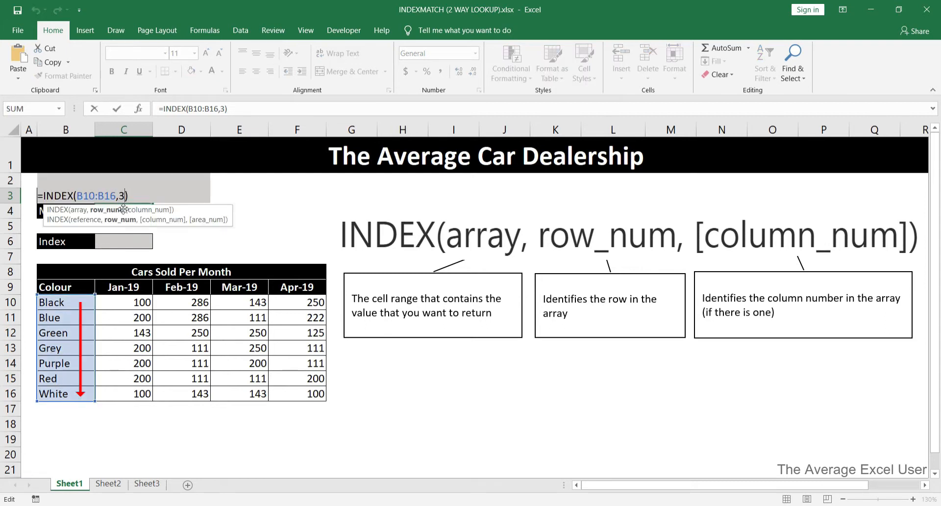
{"action": "key", "text": "BackSpace"}
{"action": "type", "text": "7"}
{"action": "key", "text": "Return"}
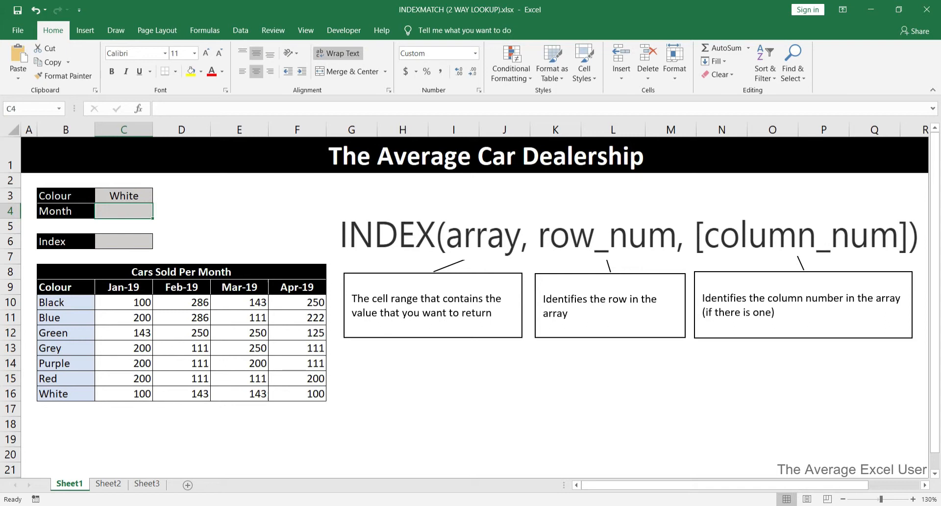
Enter =INDEX(C9:F9,3) in the Month result cell C4 to return the third month header.
{"action": "type", "text": "=index"}
{"action": "key", "text": "Tab"}
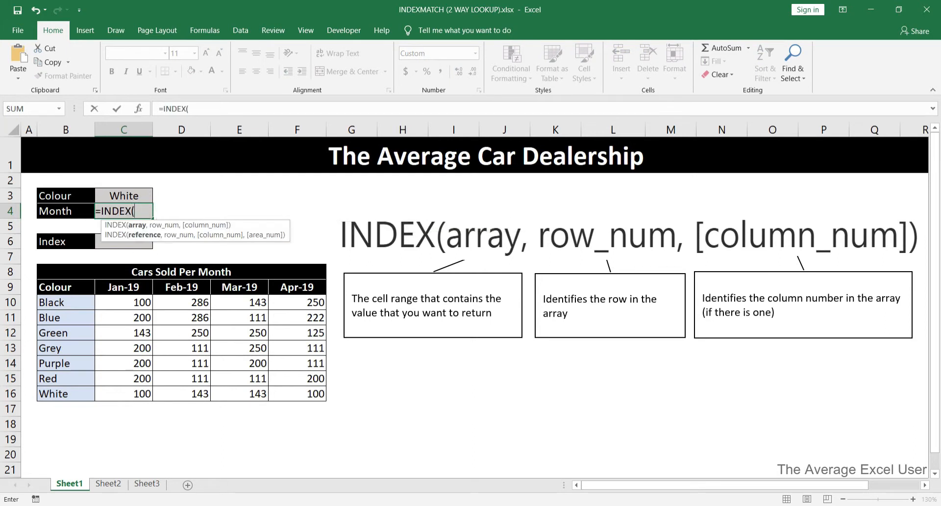
{"action": "left_click_drag", "start_coordinate": [136, 291], "coordinate": [315, 293]}
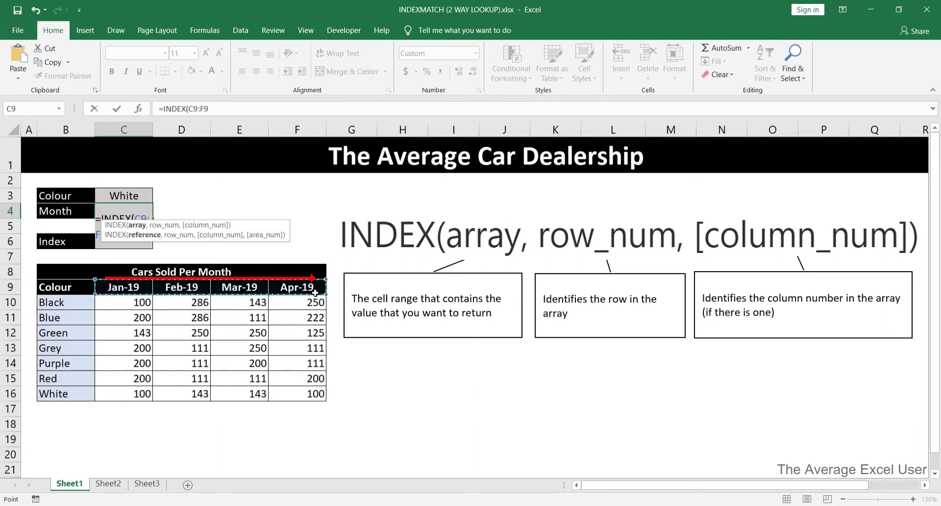
{"action": "type", "text": ","}
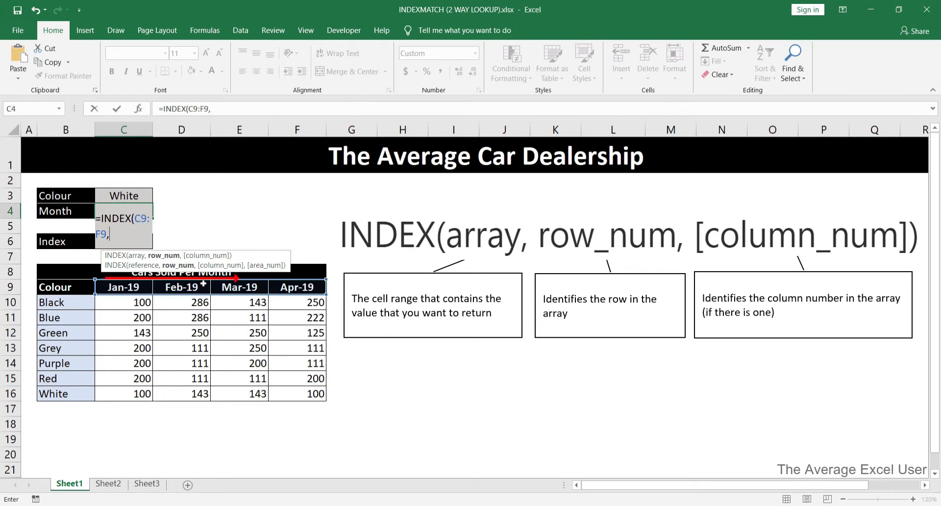
{"action": "type", "text": "3)"}
{"action": "key", "text": "Return"}
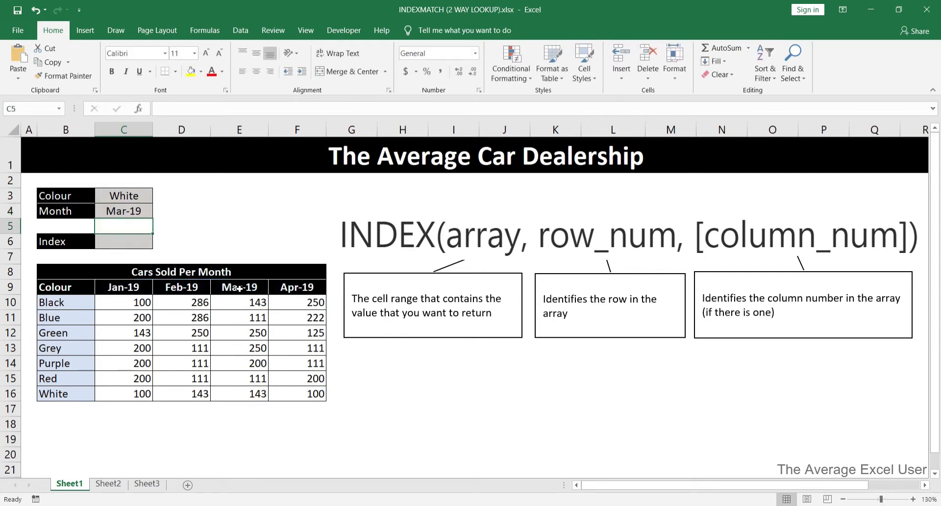
Edit the position argument of the Month formula in C4 so it returns the first month, Jan-19.
{"action": "double_click", "coordinate": [126, 215]}
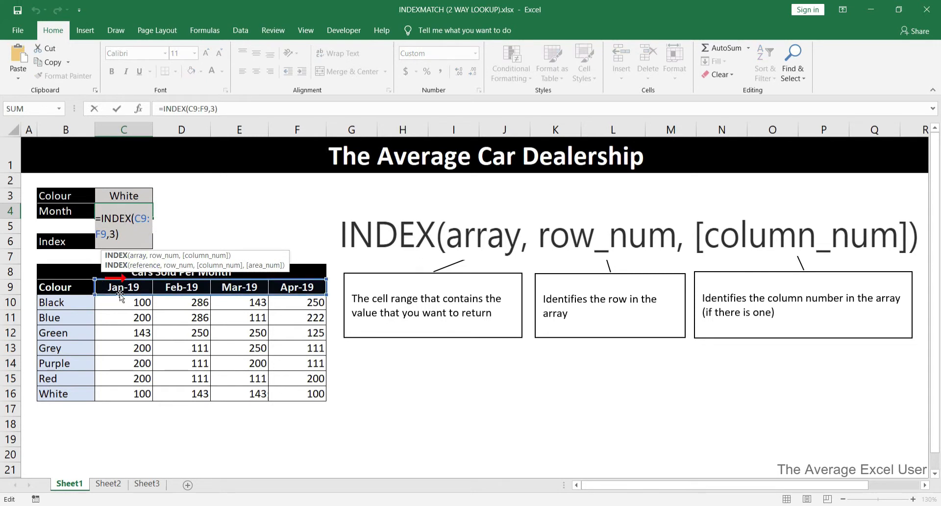
{"action": "left_click", "coordinate": [116, 233]}
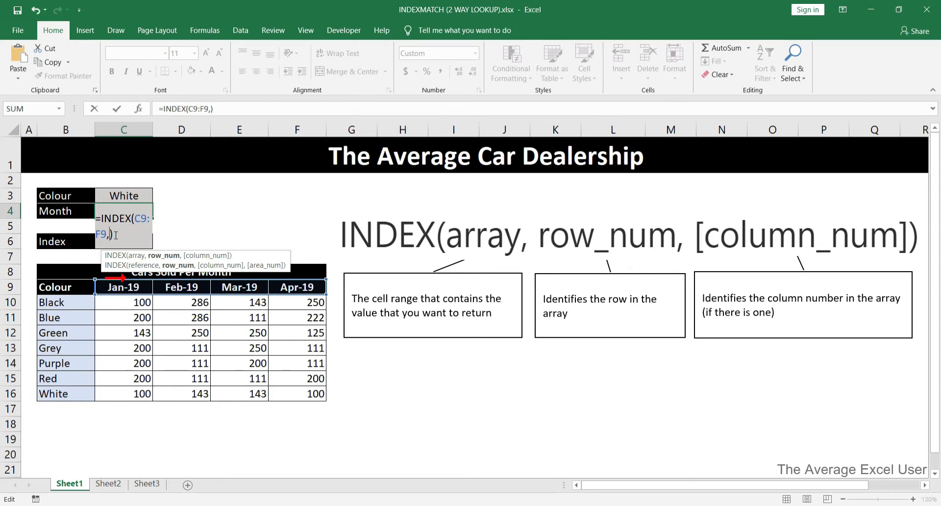
{"action": "key", "text": "Return"}
{"action": "key", "text": "Right"}
{"action": "key", "text": "Right"}
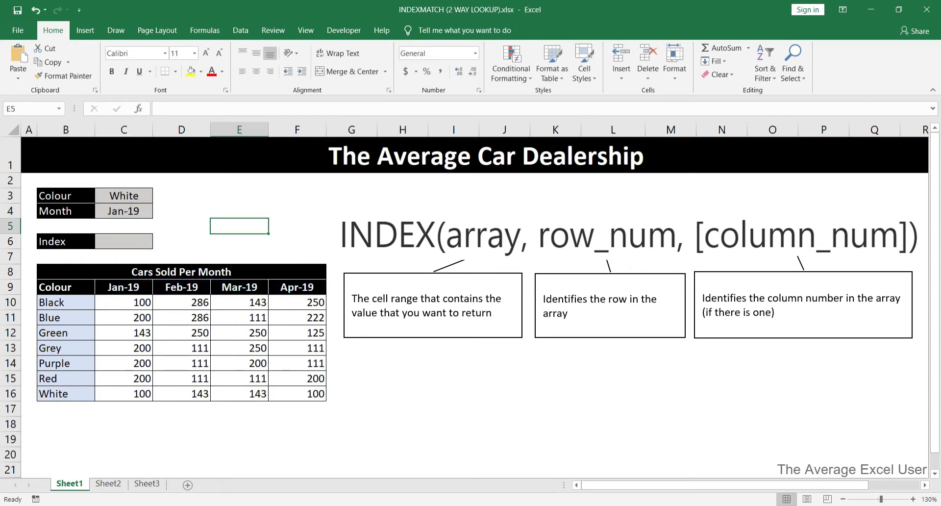
Enter =INDEX(C10:C16,3) in the Index cell C6 to return the January sales of Green cars.
{"action": "left_click_drag", "start_coordinate": [122, 303], "coordinate": [303, 396]}
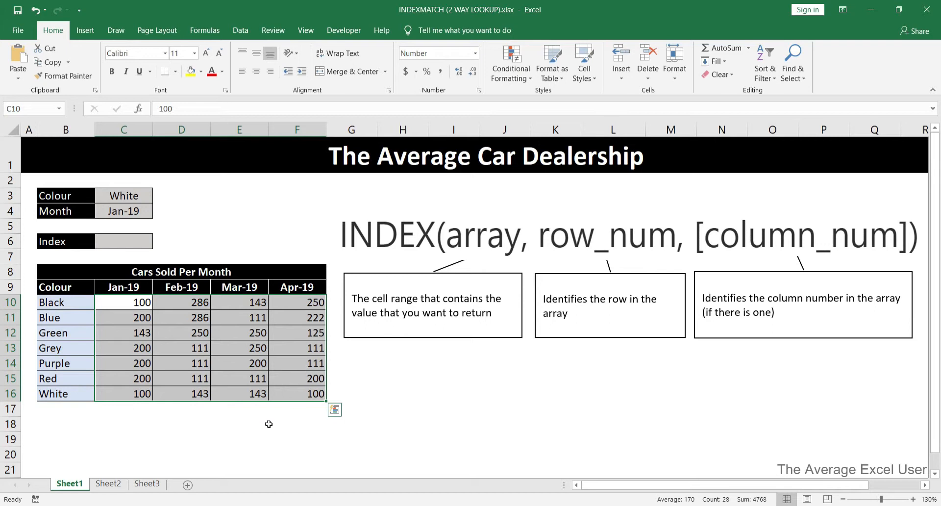
{"action": "left_click", "coordinate": [122, 333]}
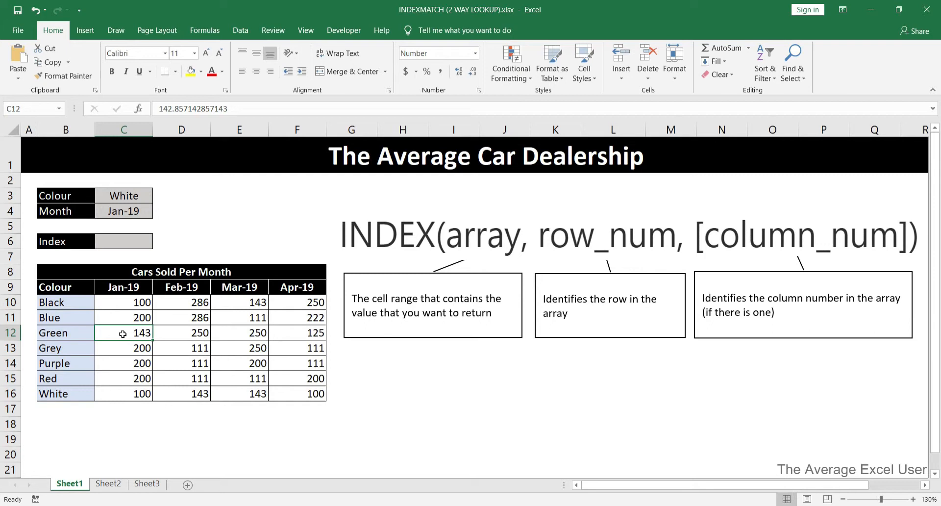
{"action": "left_click", "coordinate": [126, 241]}
{"action": "type", "text": "=inde"}
{"action": "key", "text": "Tab"}
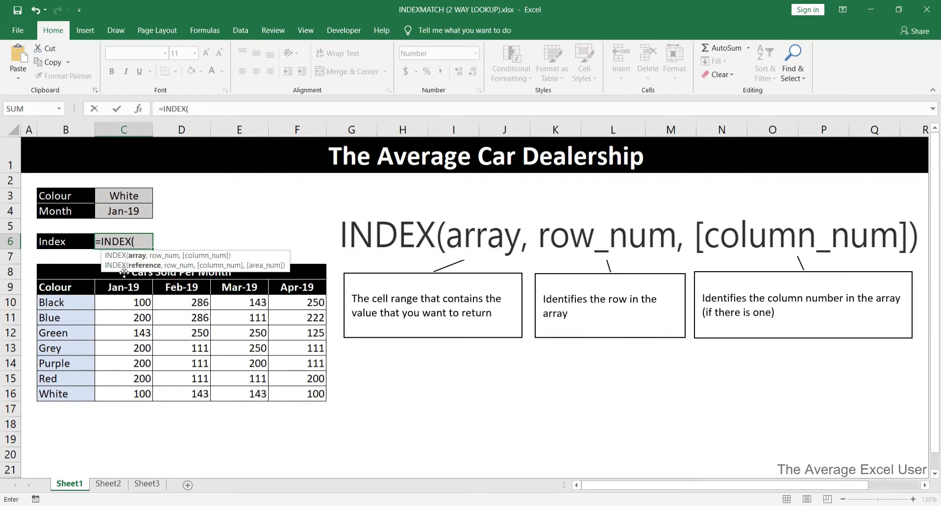
{"action": "left_click_drag", "start_coordinate": [125, 304], "coordinate": [123, 387]}
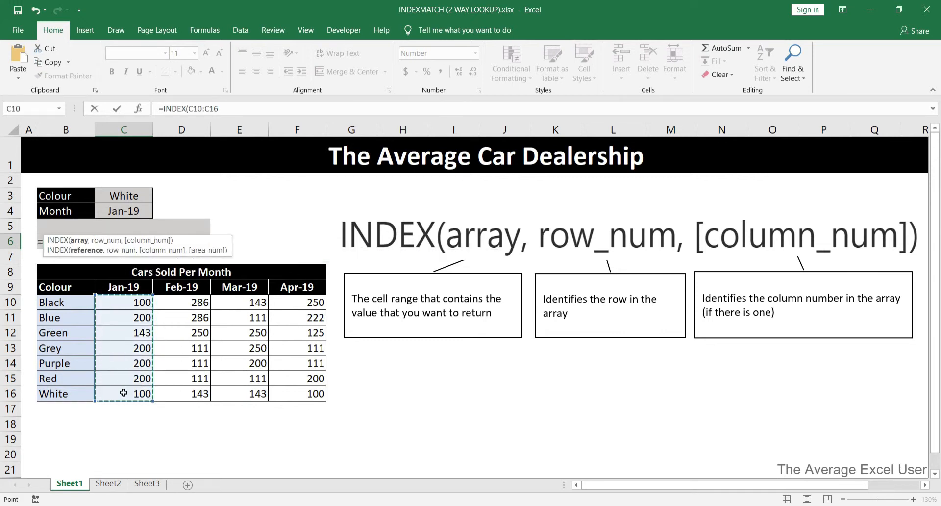
{"action": "type", "text": ","}
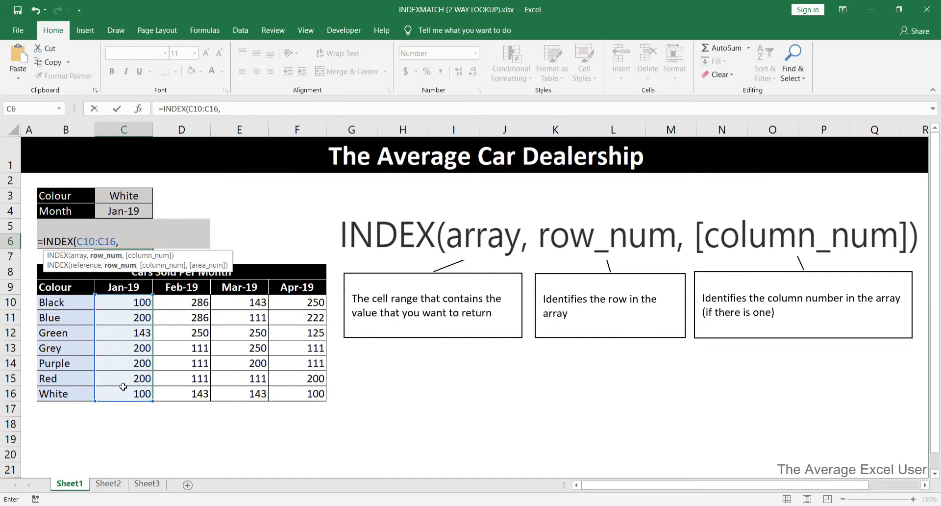
{"action": "type", "text": "3)"}
{"action": "key", "text": "Return"}
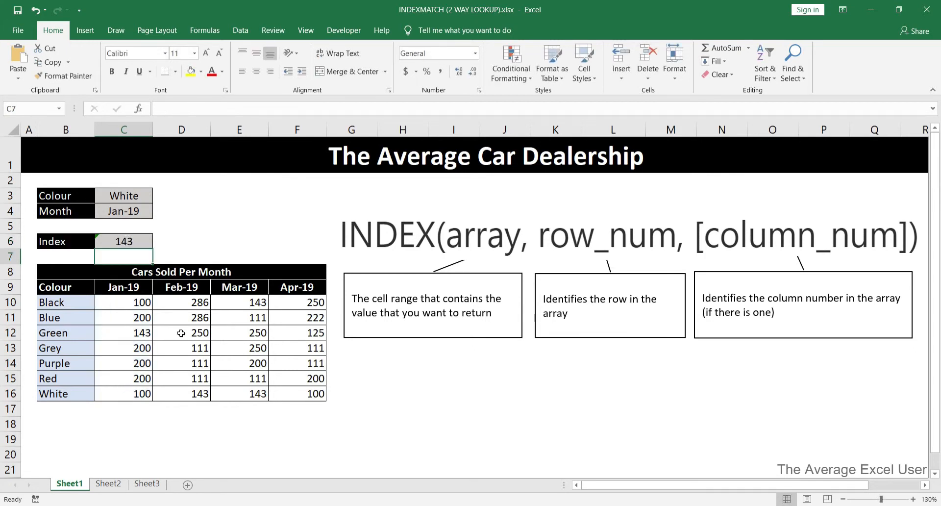
Extend the array in the Index formula in C6 to C10:D16 and add column number 2.
{"action": "double_click", "coordinate": [136, 240]}
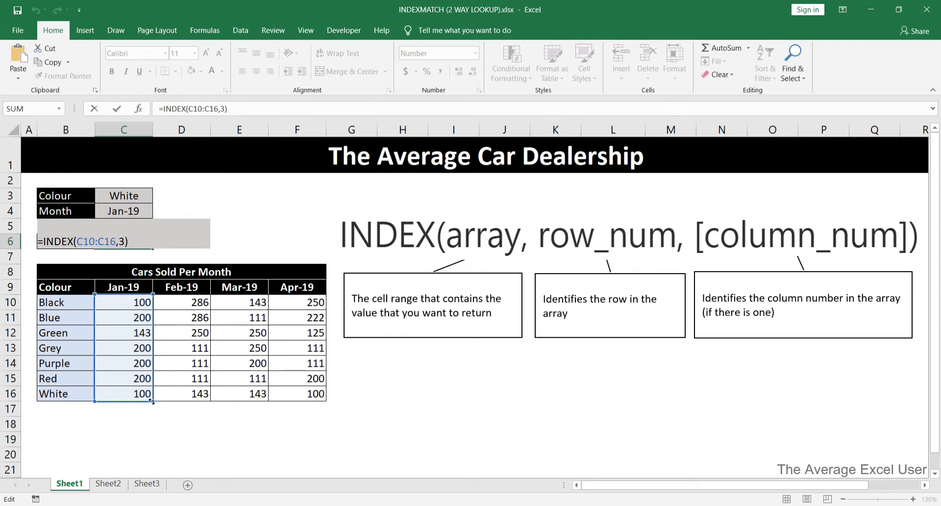
{"action": "left_click_drag", "start_coordinate": [151, 401], "coordinate": [189, 402]}
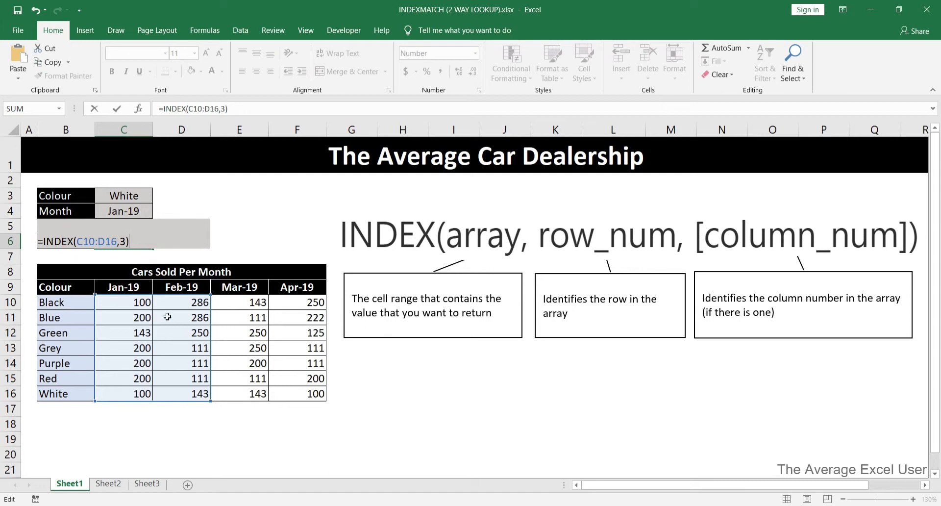
{"action": "left_click", "coordinate": [126, 241]}
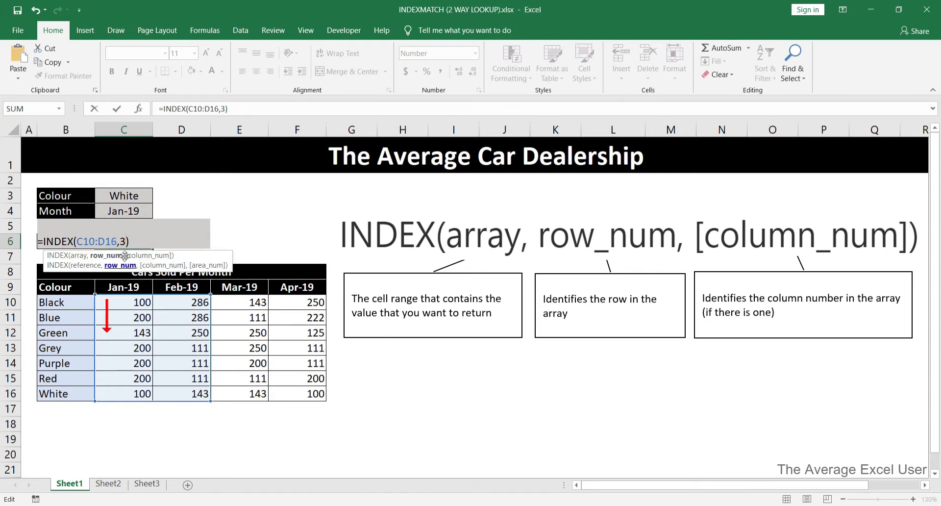
{"action": "type", "text": ","}
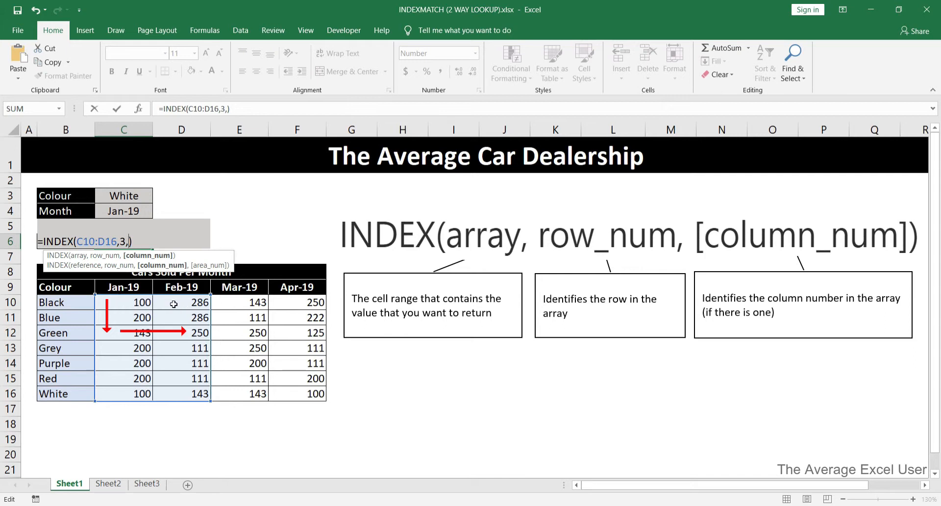
{"action": "type", "text": "2"}
{"action": "key", "text": "Return"}
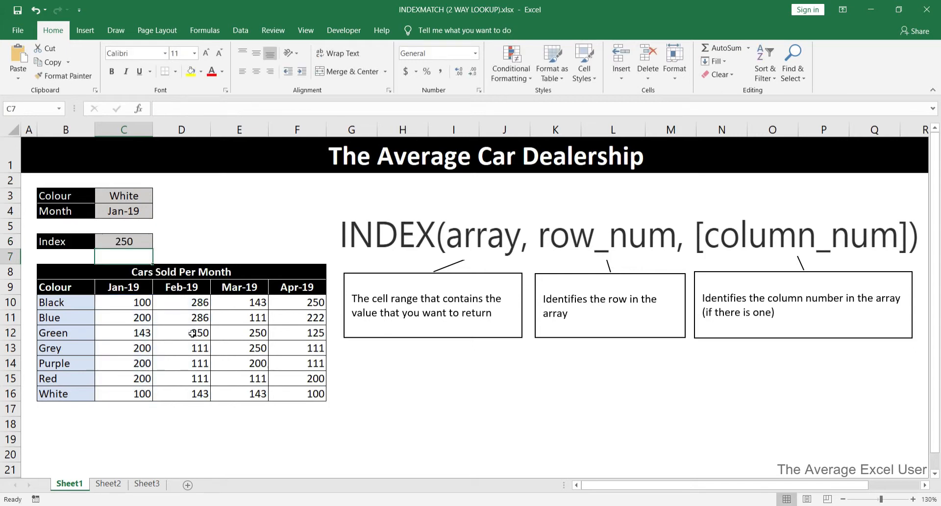
Change the Index formula in C6 to =INDEX(C10:F16,6,4), covering all months and returning Red cars for Apr-19.
{"action": "double_click", "coordinate": [125, 241]}
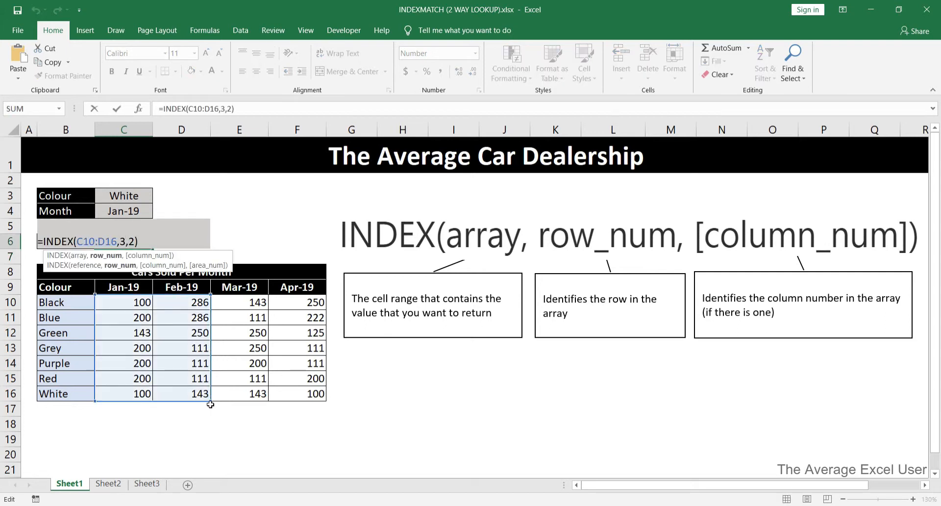
{"action": "left_click_drag", "start_coordinate": [212, 400], "coordinate": [310, 399]}
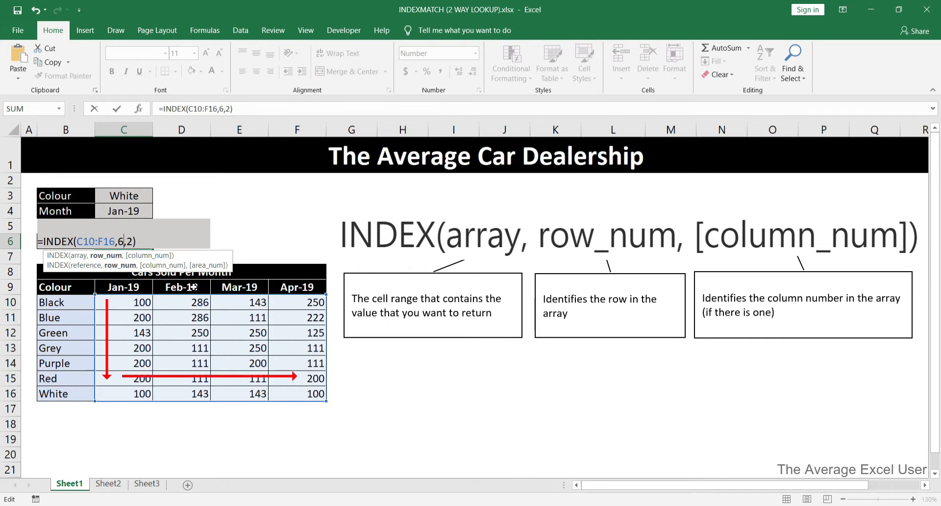
{"action": "left_click", "coordinate": [133, 242]}
{"action": "key", "text": "BackSpace"}
{"action": "type", "text": "4"}
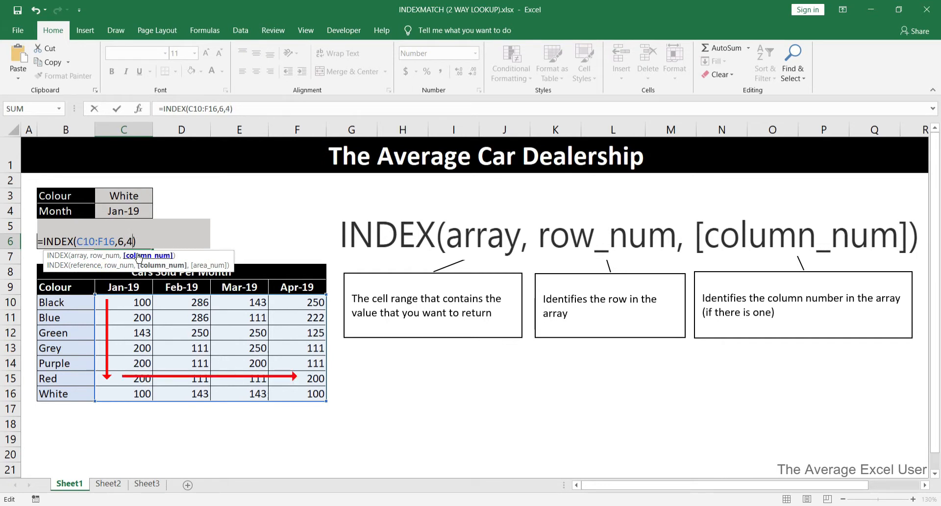
{"action": "key", "text": "Return"}
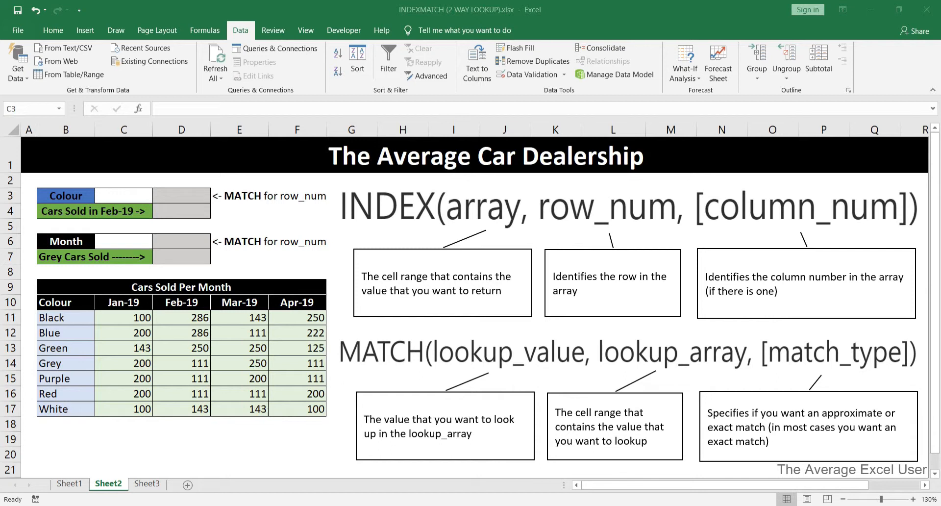
Enter Black as the colour in C3 and =MATCH(C3,B11:B17,0) in D3 to find its row number.
{"action": "left_click", "coordinate": [297, 454]}
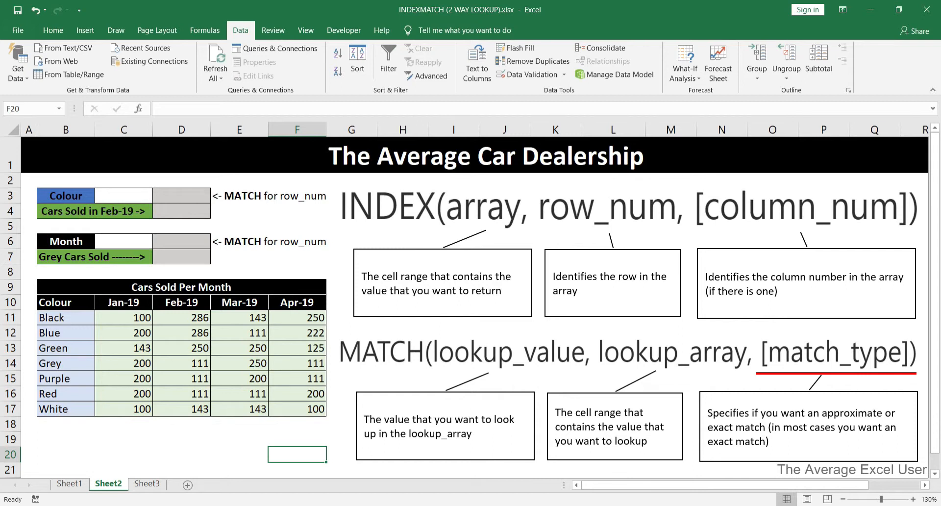
{"action": "left_click", "coordinate": [123, 196]}
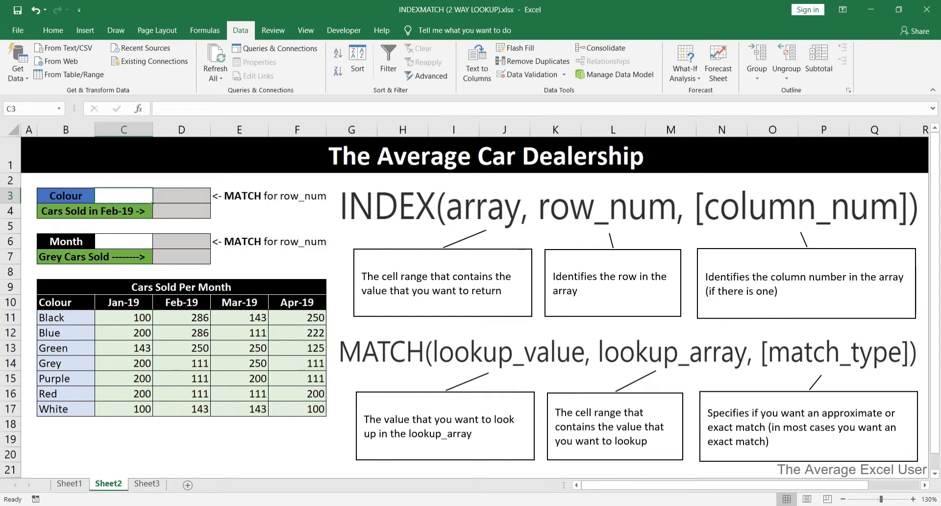
{"action": "type", "text": "Black"}
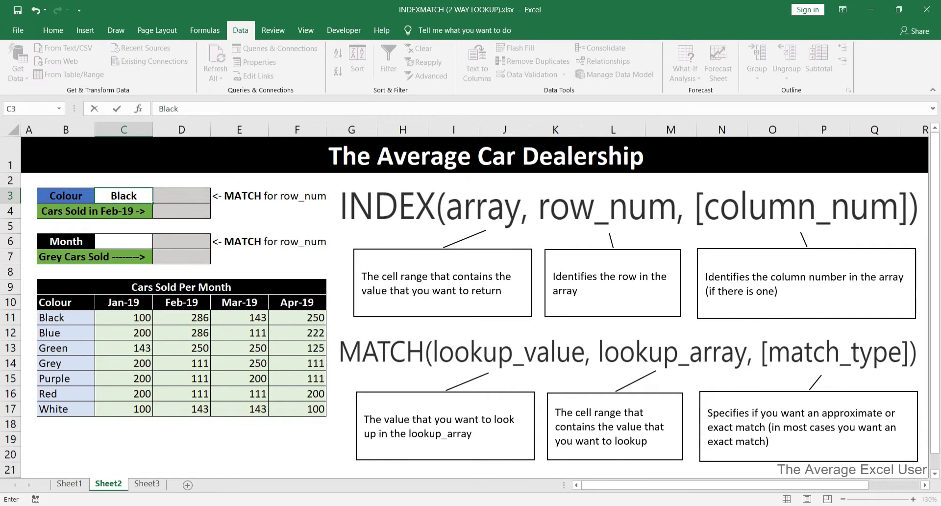
{"action": "left_click", "coordinate": [177, 196]}
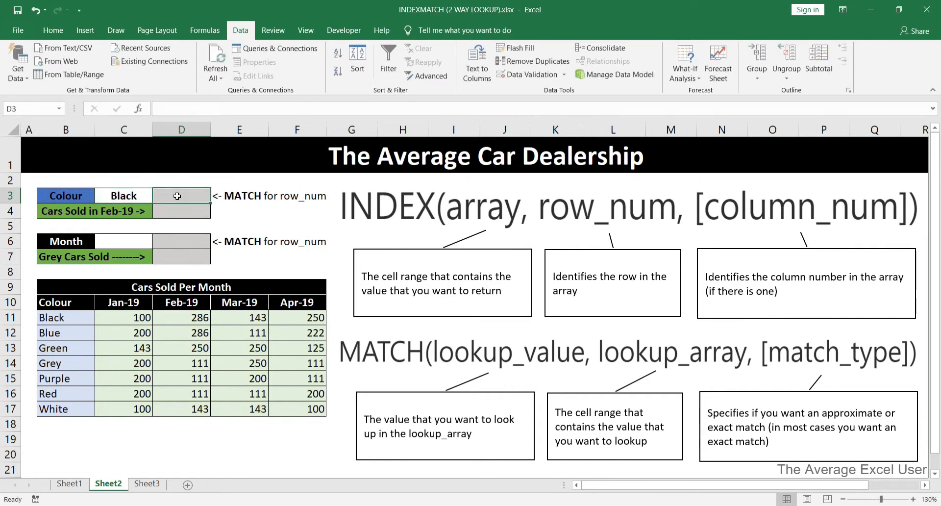
{"action": "type", "text": "=mat"}
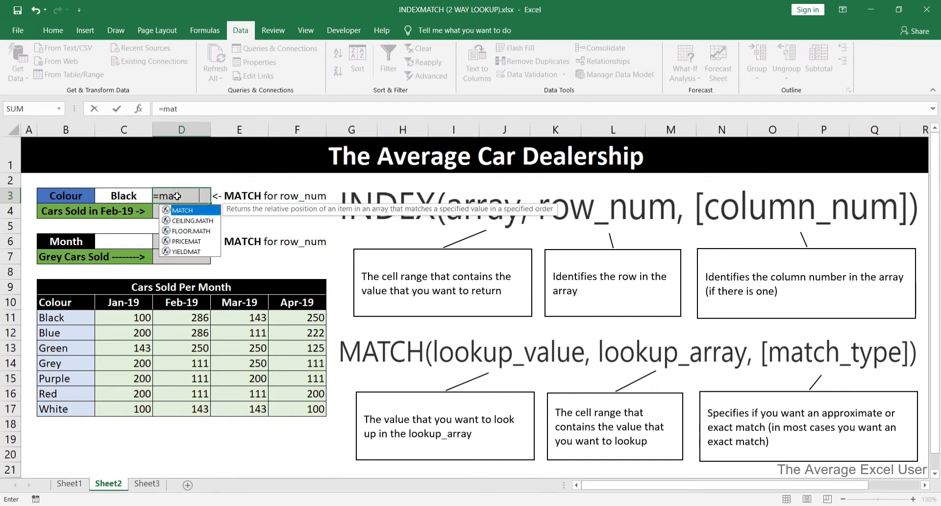
{"action": "key", "text": "Tab"}
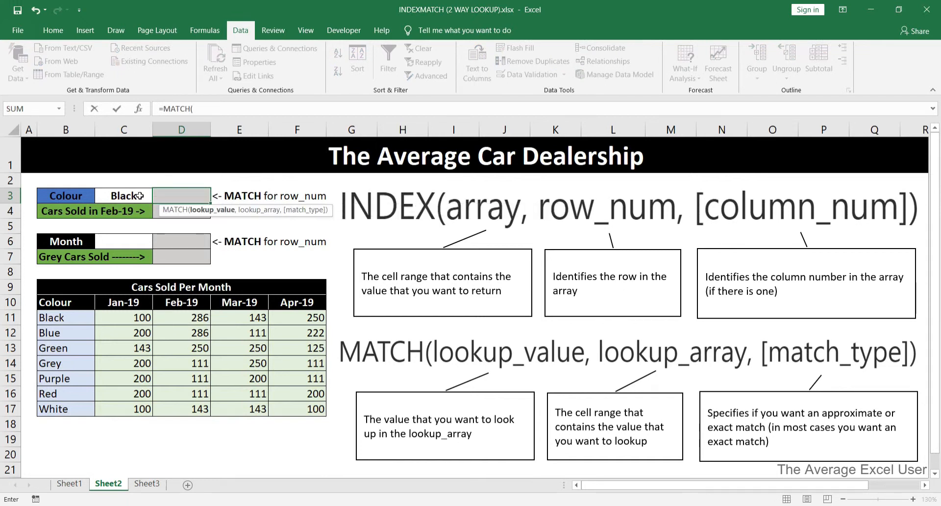
{"action": "left_click", "coordinate": [139, 196]}
{"action": "type", "text": ","}
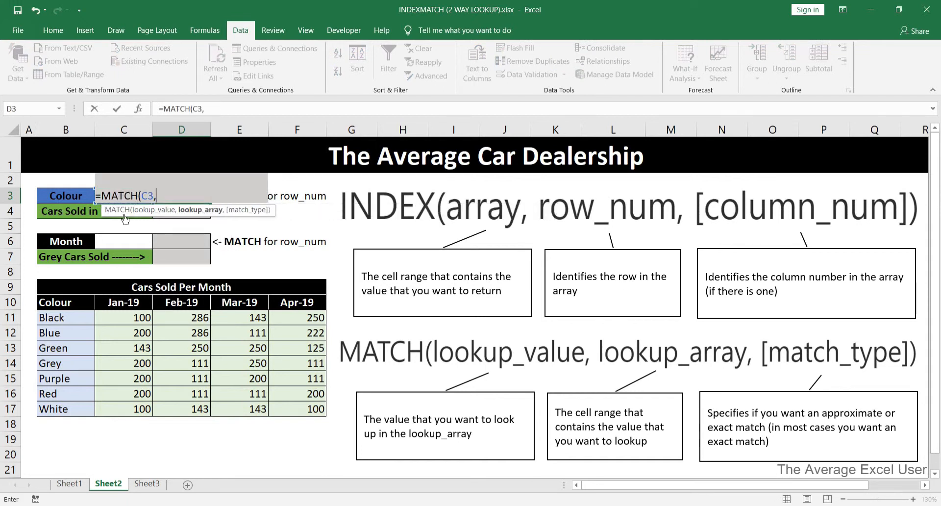
{"action": "left_click_drag", "start_coordinate": [73, 317], "coordinate": [75, 413]}
{"action": "type", "text": ","}
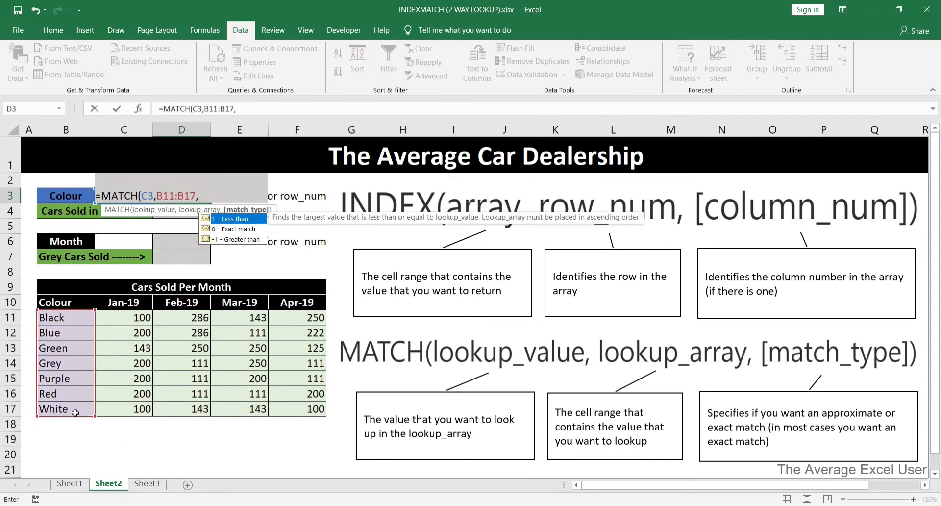
{"action": "key", "text": "Down"}
{"action": "key", "text": "Tab"}
{"action": "type", "text": ")"}
{"action": "key", "text": "Return"}
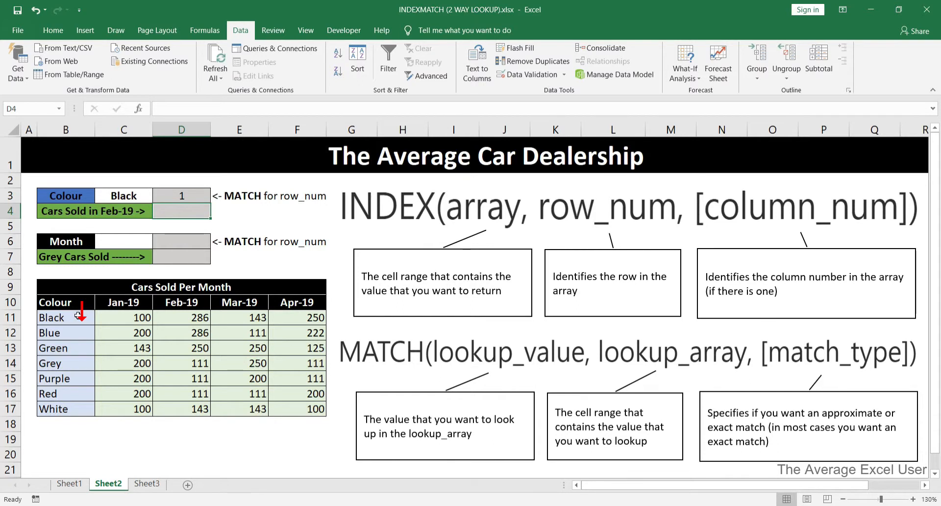
Add list data validation to the Colour cell C3, using the colours in =$B$11:$B$17 as the source.
{"action": "left_click", "coordinate": [142, 194]}
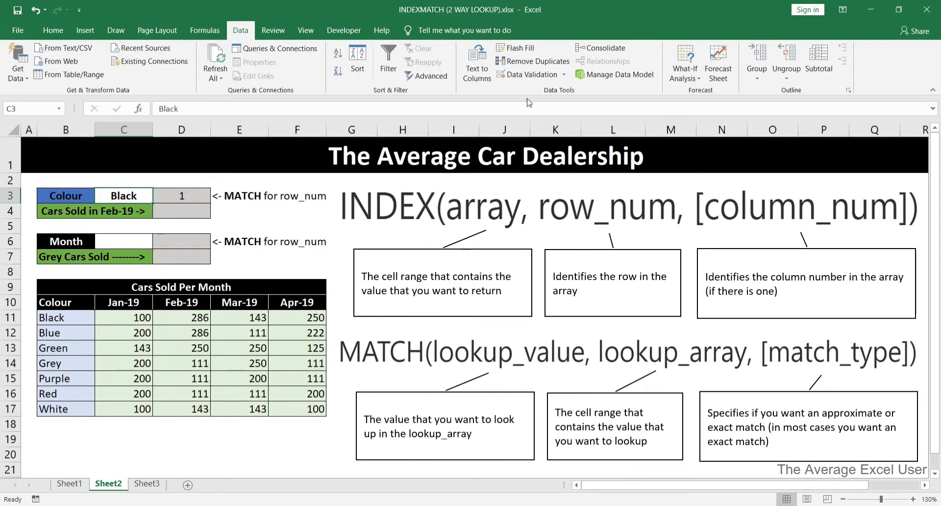
{"action": "left_click", "coordinate": [535, 74]}
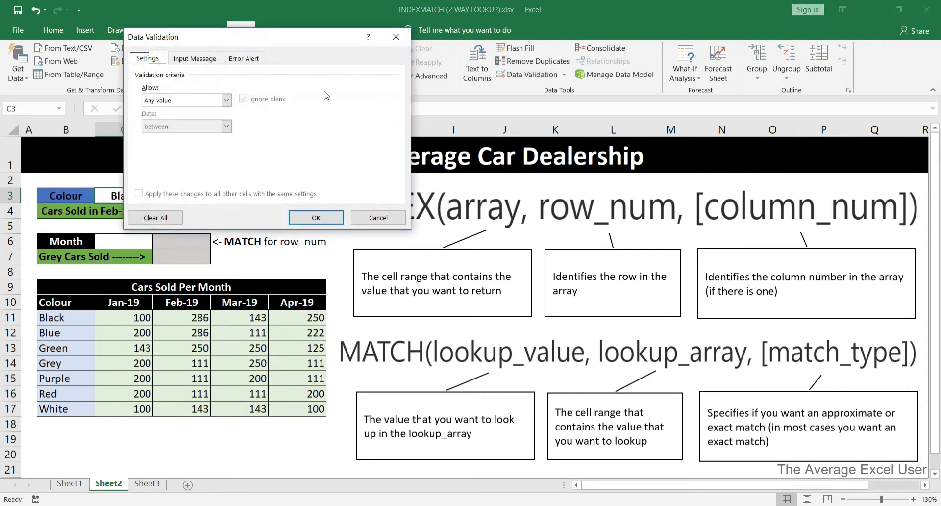
{"action": "left_click", "coordinate": [220, 100]}
{"action": "left_click", "coordinate": [201, 136]}
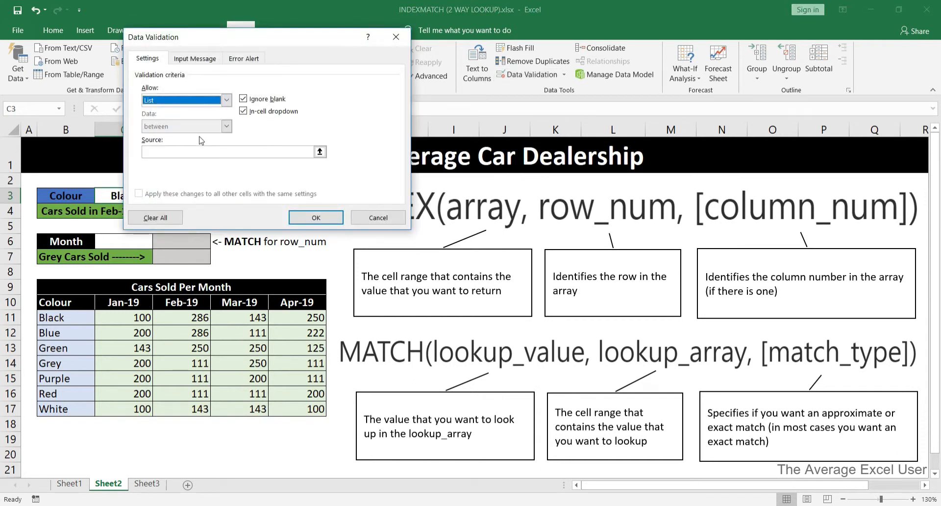
{"action": "left_click", "coordinate": [319, 151]}
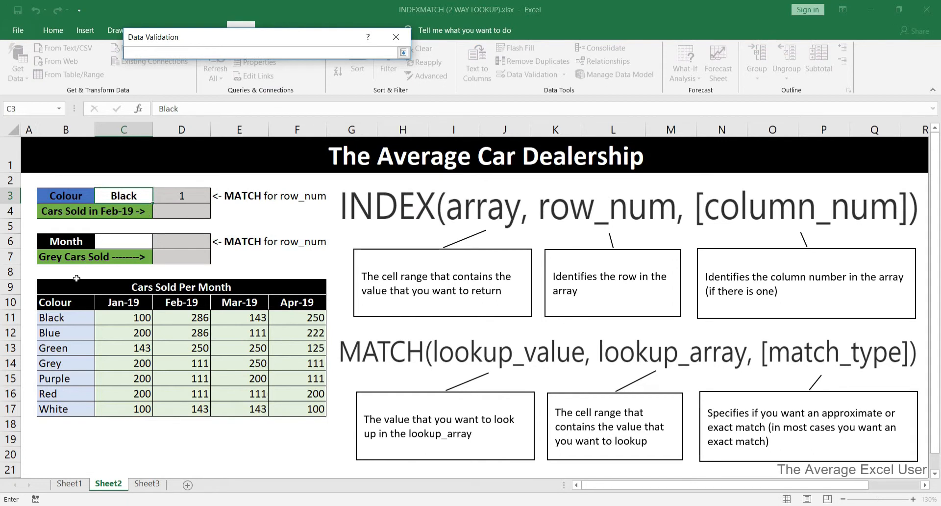
{"action": "left_click_drag", "start_coordinate": [67, 321], "coordinate": [75, 404]}
{"action": "key", "text": "Return"}
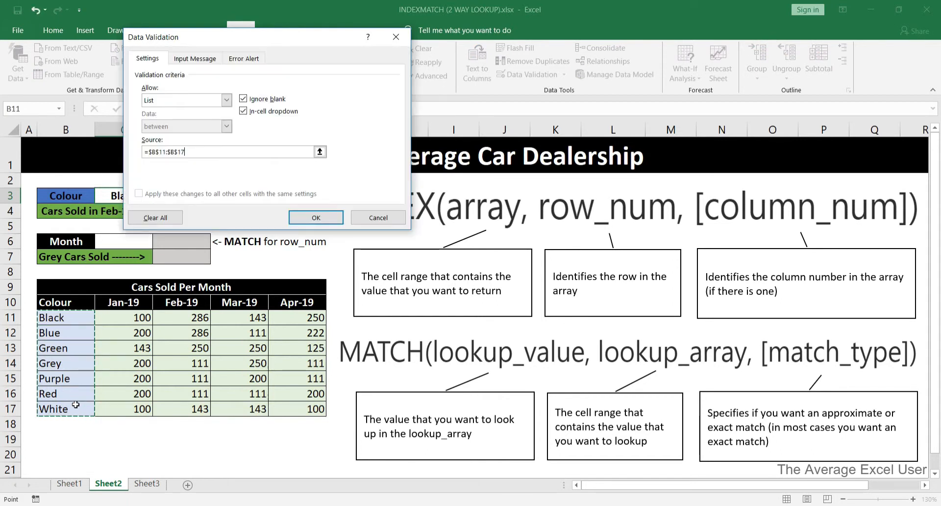
{"action": "left_click", "coordinate": [314, 218]}
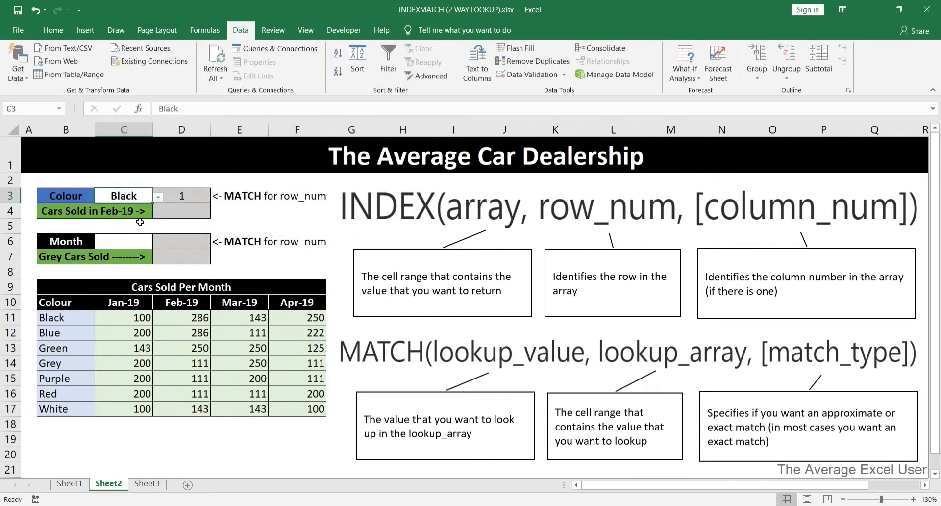
Test the MATCH formula in D3 by choosing Purple and White in turn from the colour list in C3.
{"action": "left_click", "coordinate": [158, 196]}
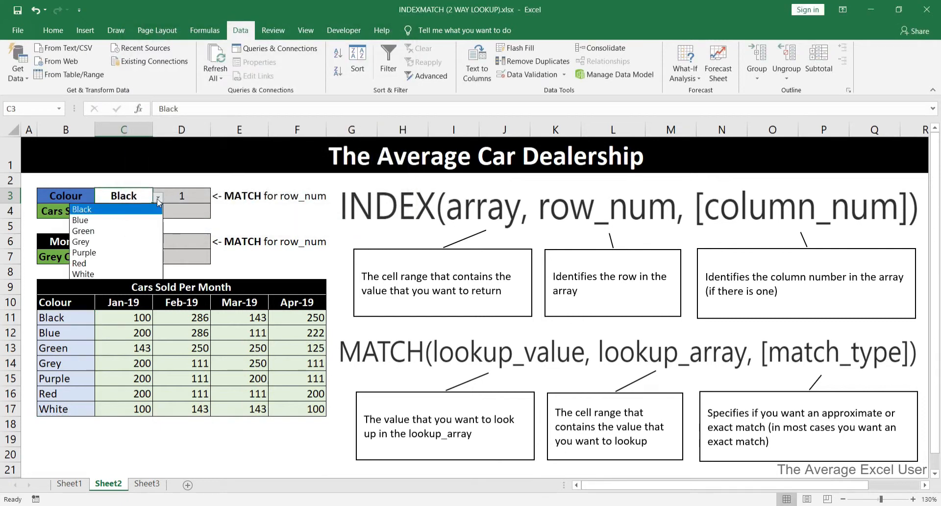
{"action": "left_click", "coordinate": [110, 253]}
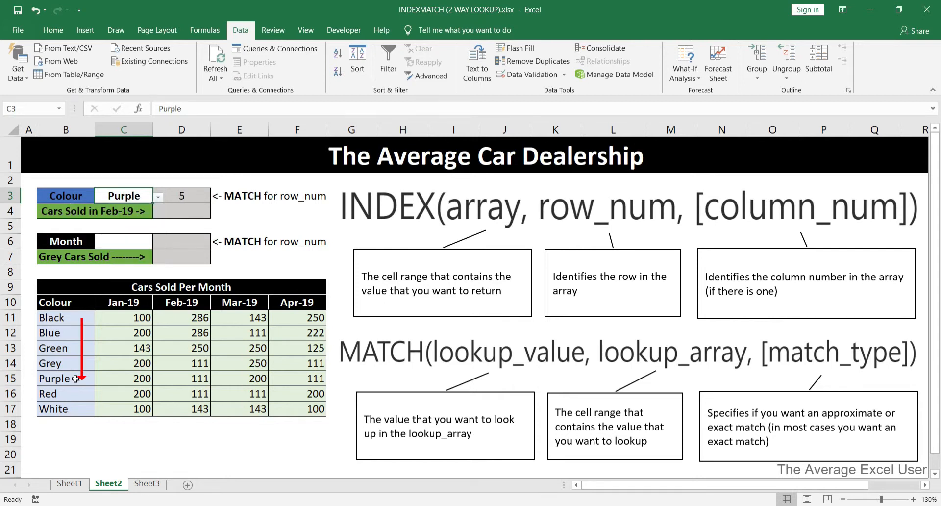
{"action": "left_click", "coordinate": [158, 196]}
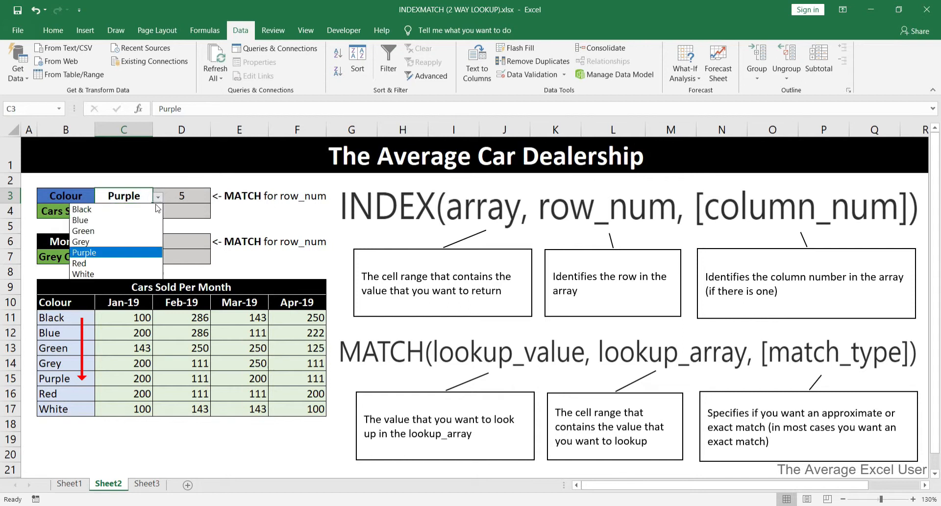
{"action": "left_click", "coordinate": [118, 278]}
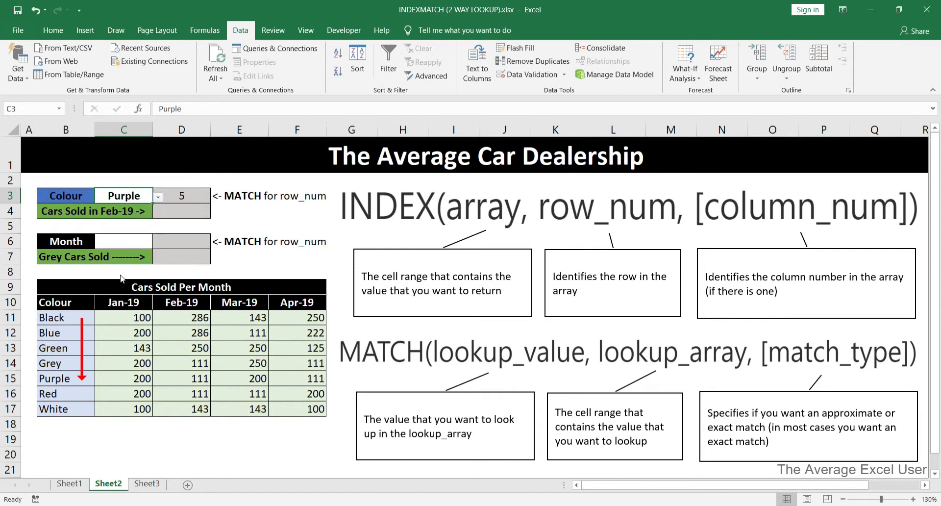
{"action": "left_click", "coordinate": [198, 200]}
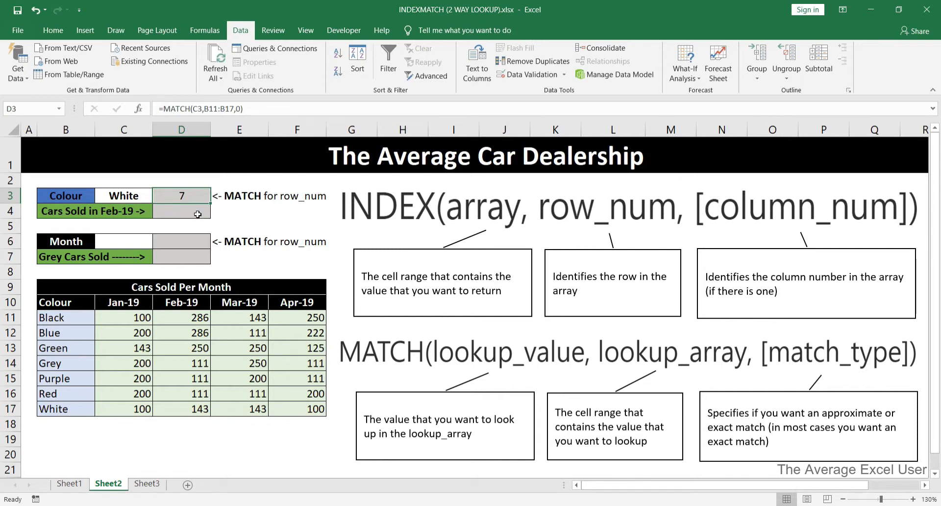
Enter =INDEX(D11:D17,D3) in D4 to return the Feb-19 sales for the chosen colour.
{"action": "left_click", "coordinate": [197, 215]}
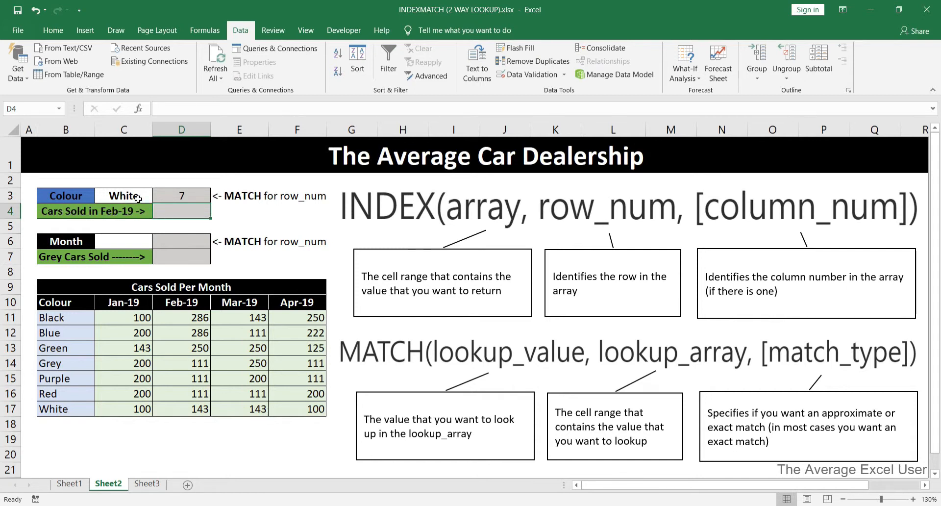
{"action": "type", "text": "="}
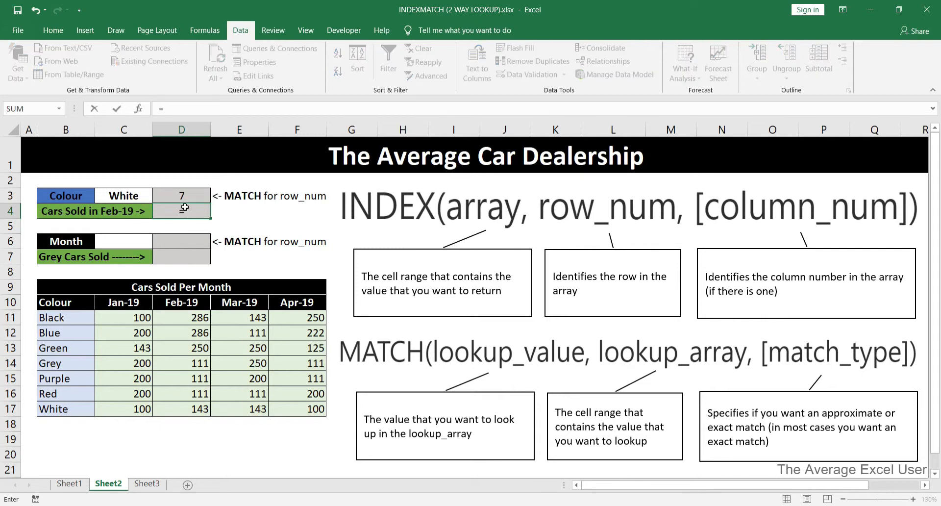
{"action": "type", "text": "INDEX("}
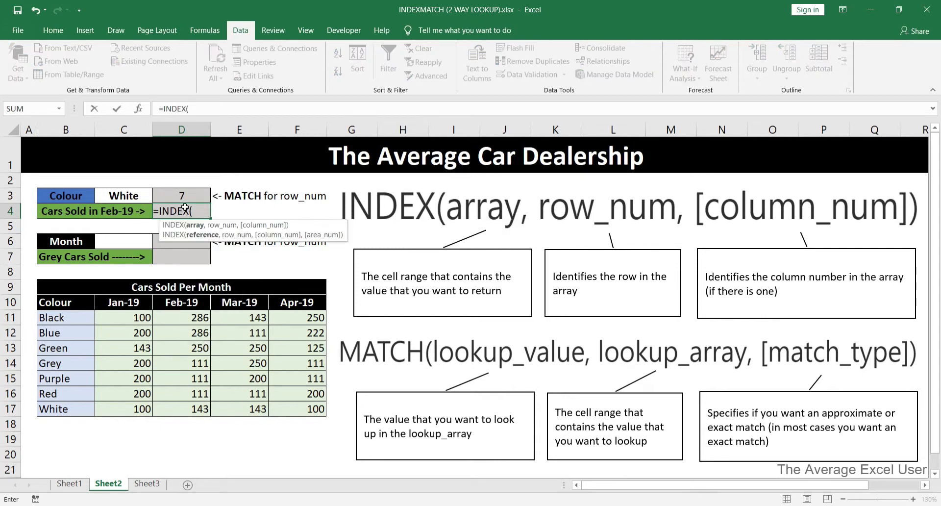
{"action": "left_click_drag", "start_coordinate": [192, 317], "coordinate": [190, 409]}
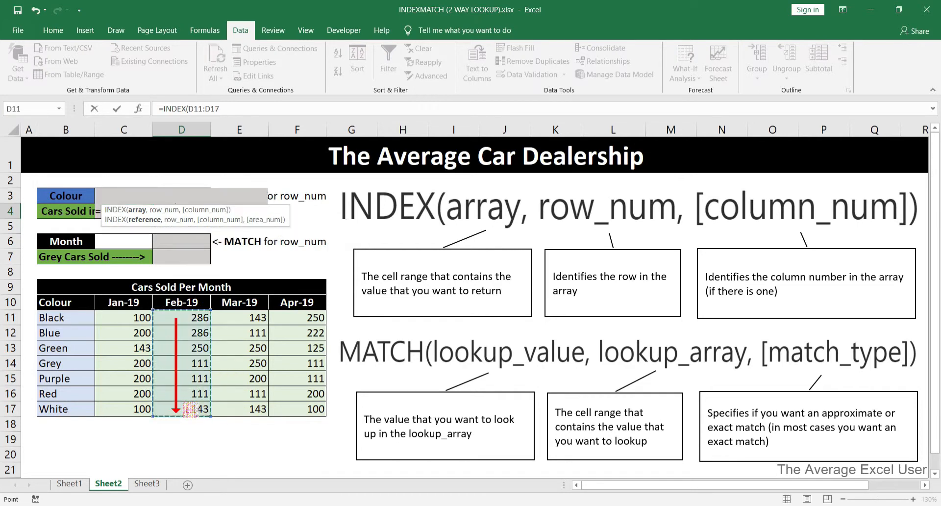
{"action": "type", "text": ","}
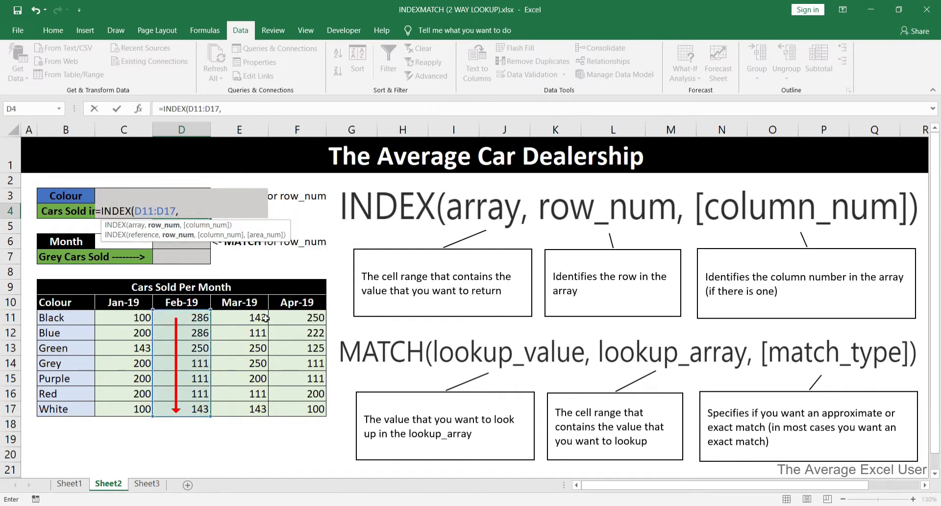
{"action": "left_click", "coordinate": [187, 180]}
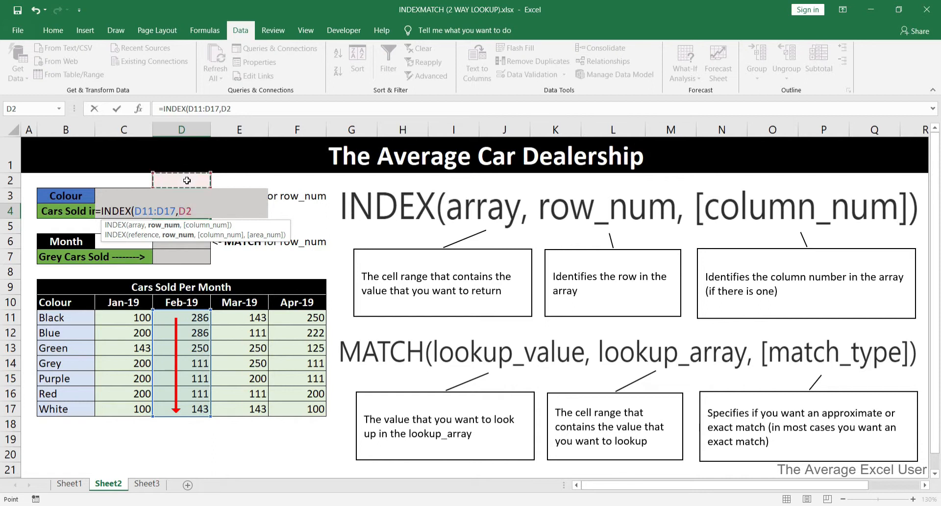
{"action": "key", "text": "Down"}
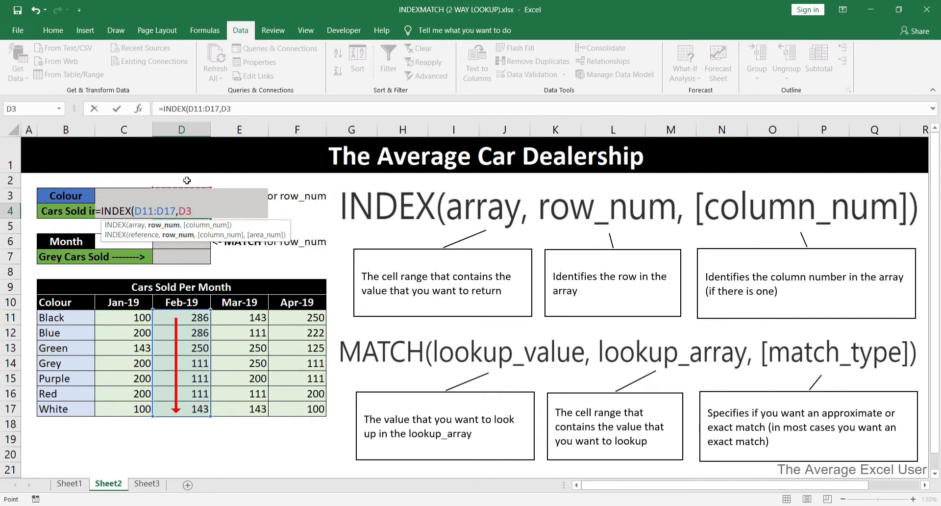
{"action": "type", "text": ")"}
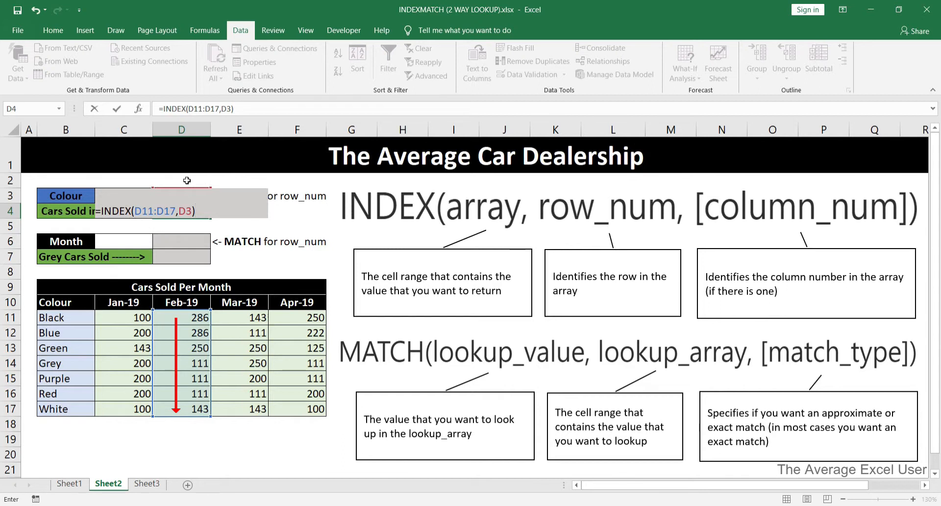
{"action": "key", "text": "Return"}
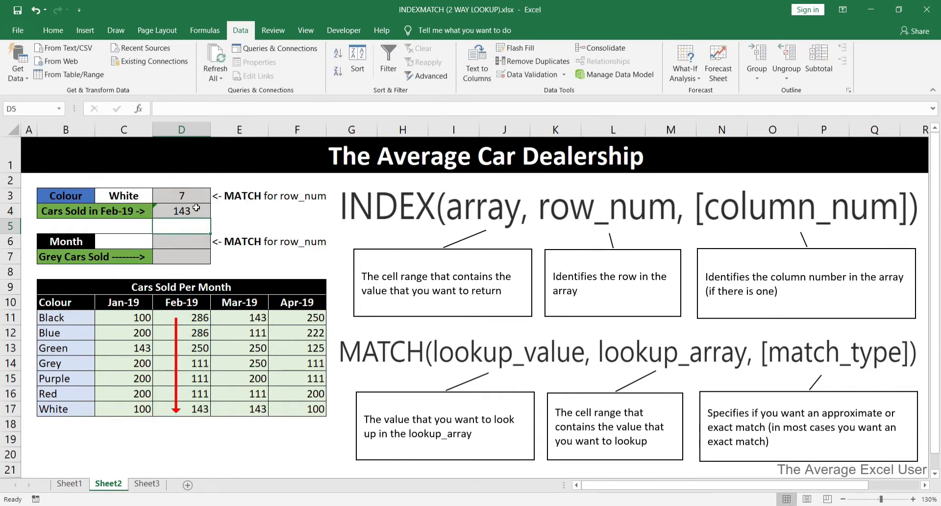
Check White's Feb-19 sales in the table against the lookup and change the colour in C3 to Green.
{"action": "left_click_drag", "start_coordinate": [180, 316], "coordinate": [180, 405]}
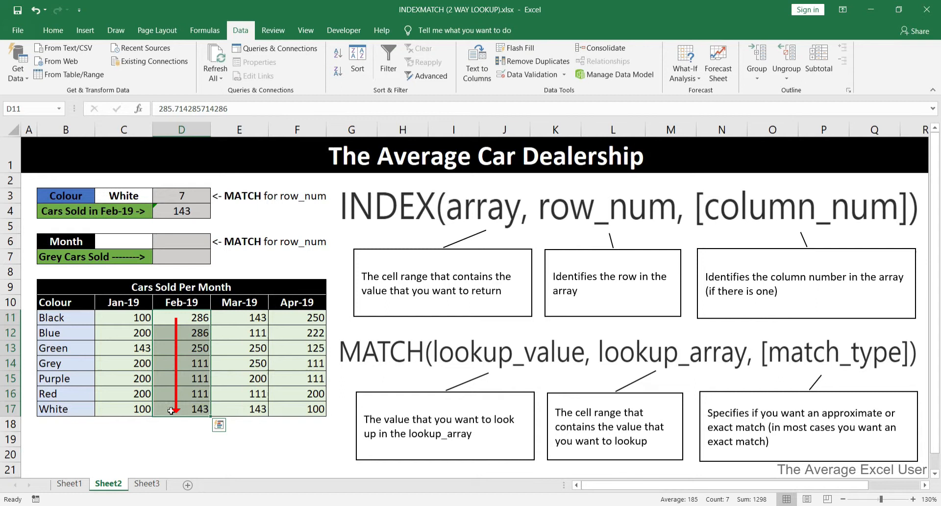
{"action": "left_click", "coordinate": [171, 410]}
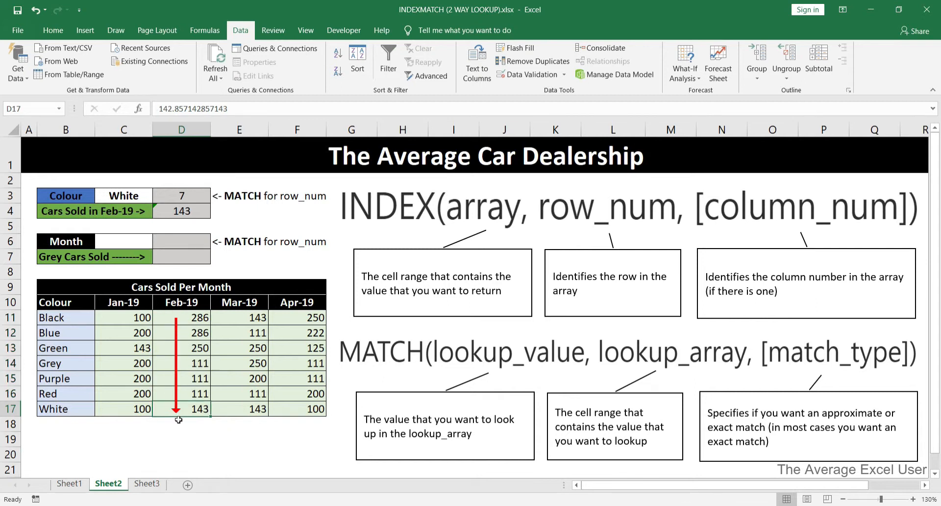
{"action": "left_click", "coordinate": [84, 410]}
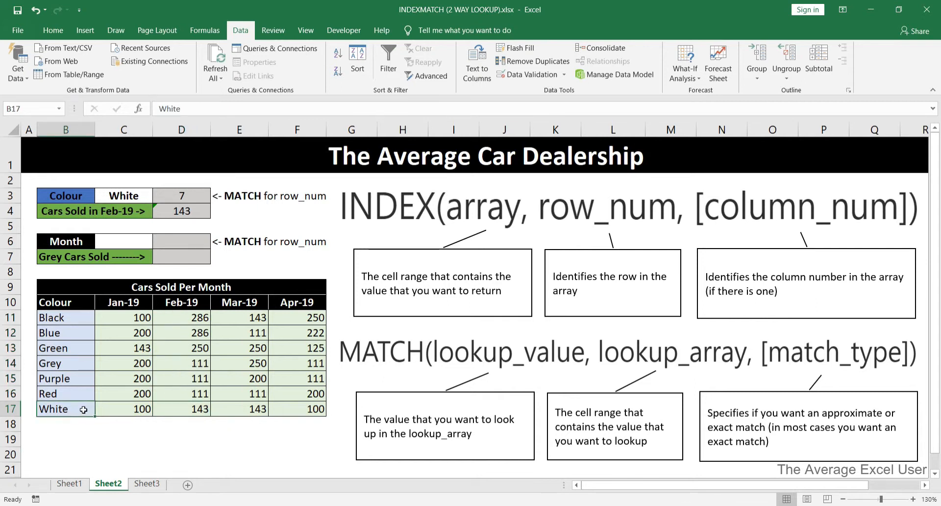
{"action": "left_click", "coordinate": [107, 196]}
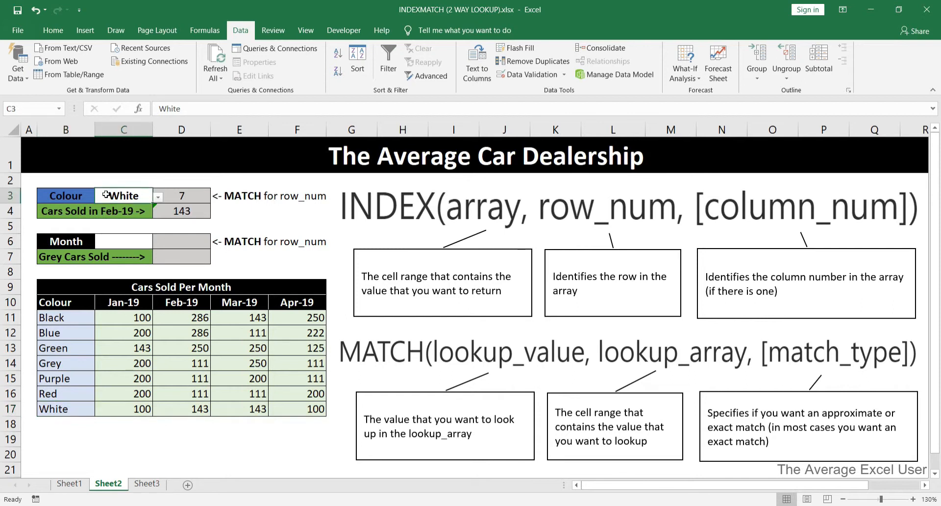
{"action": "left_click", "coordinate": [159, 198]}
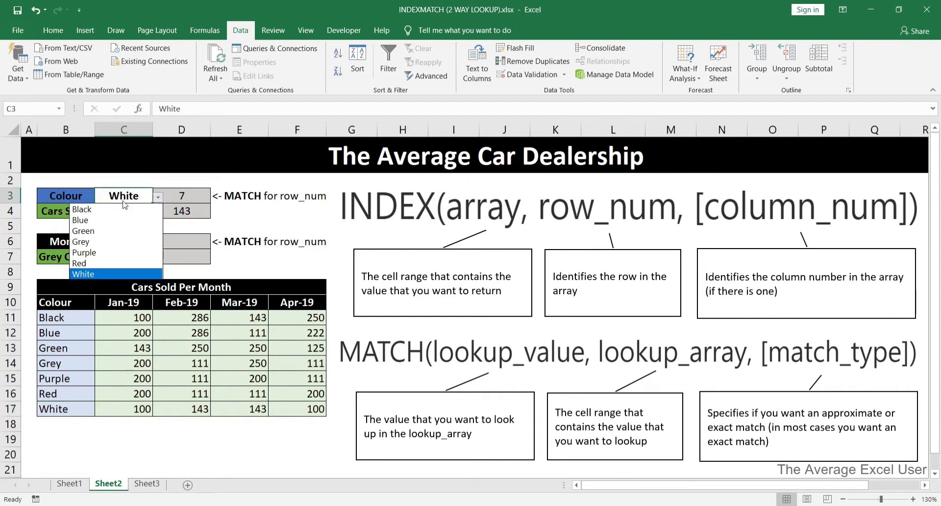
{"action": "left_click", "coordinate": [117, 231]}
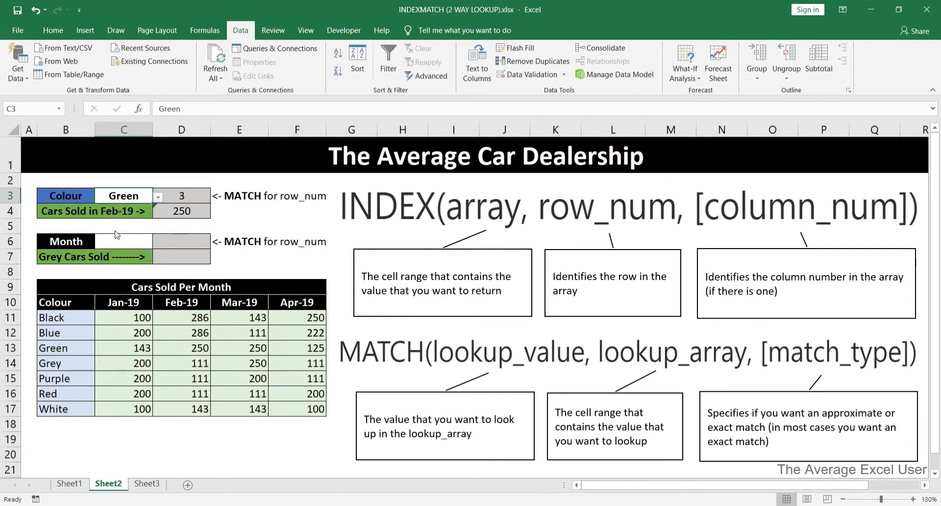
Add list data validation to the Month cell C6, using the month headers in =$C$10:$F$10 as the source.
{"action": "left_click", "coordinate": [176, 347]}
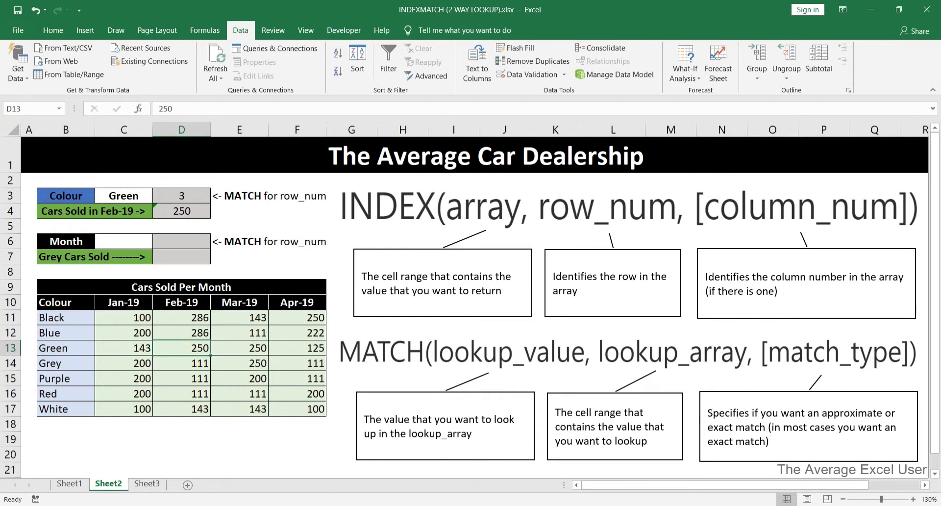
{"action": "left_click", "coordinate": [126, 240]}
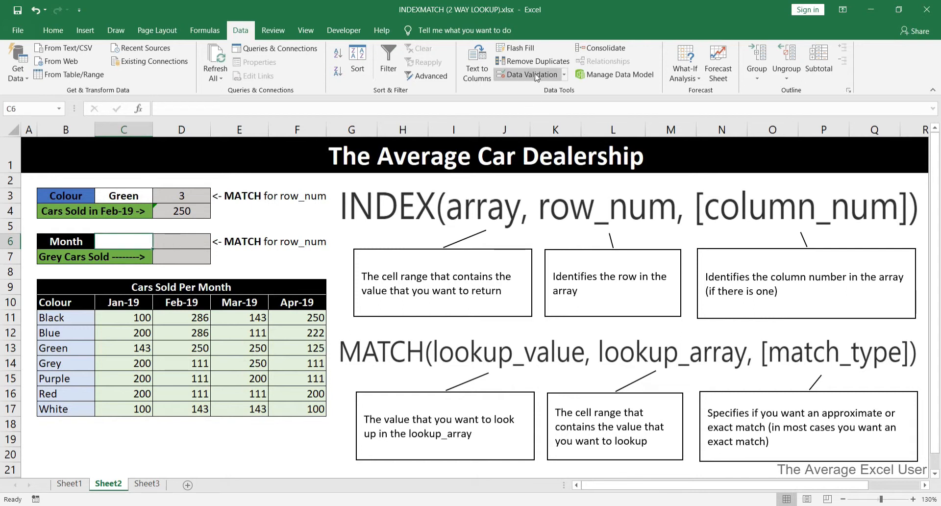
{"action": "left_click", "coordinate": [537, 77]}
{"action": "left_click", "coordinate": [227, 100]}
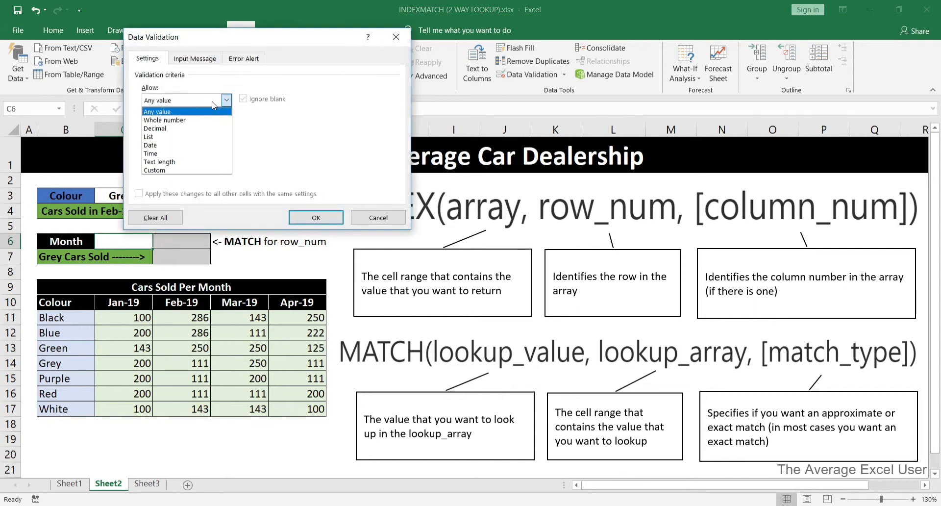
{"action": "left_click", "coordinate": [194, 138]}
{"action": "left_click", "coordinate": [320, 152]}
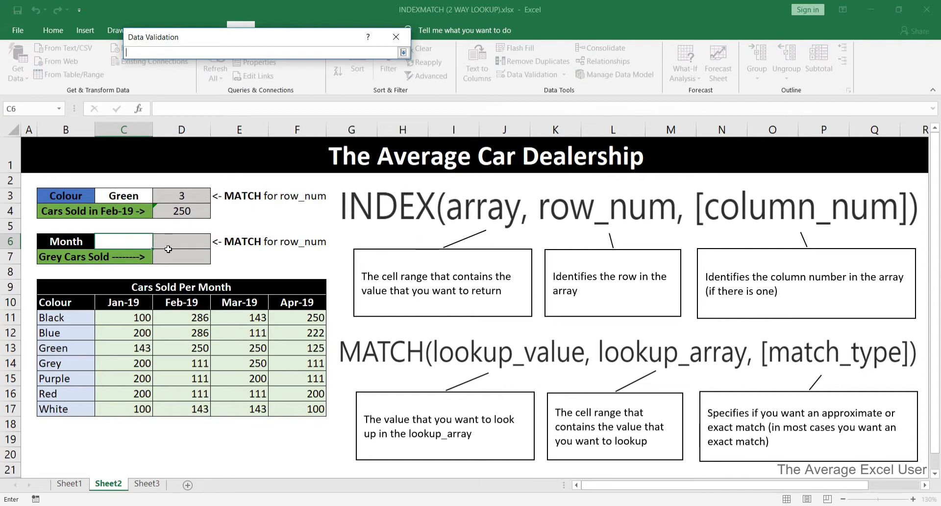
{"action": "left_click_drag", "start_coordinate": [129, 302], "coordinate": [285, 300]}
{"action": "left_click", "coordinate": [403, 52]}
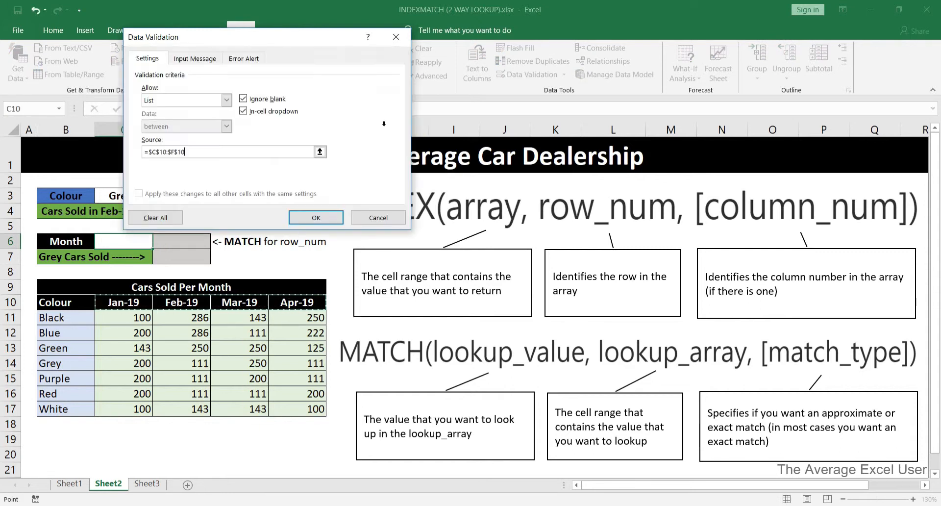
{"action": "left_click", "coordinate": [325, 216]}
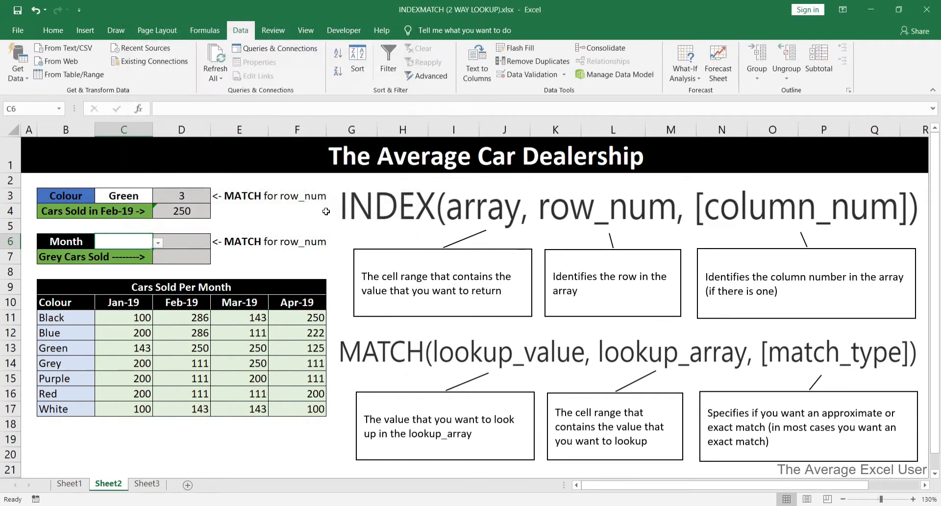
Choose Mar-19 in the Month cell C6 and begin a MATCH formula in D6 with C6 as the lookup value.
{"action": "left_click", "coordinate": [158, 242]}
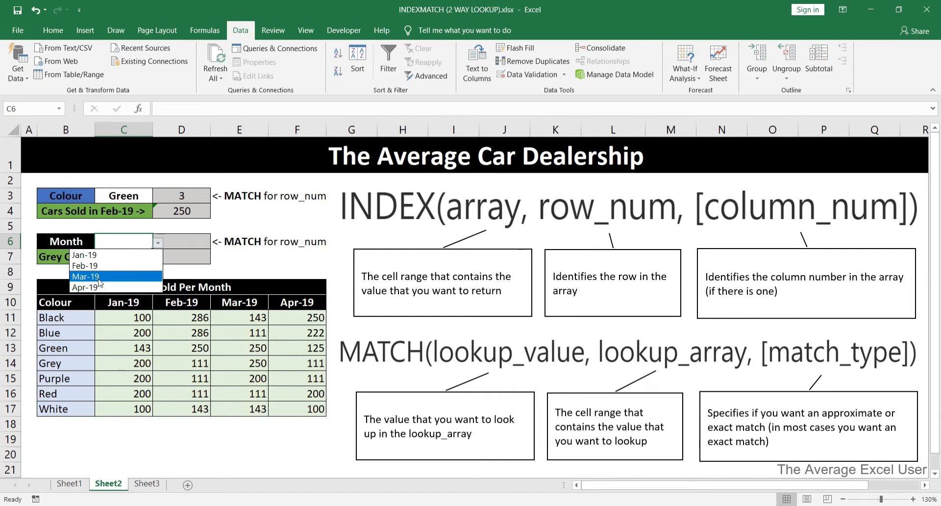
{"action": "left_click", "coordinate": [98, 279]}
{"action": "left_click", "coordinate": [196, 239]}
{"action": "type", "text": "=match"}
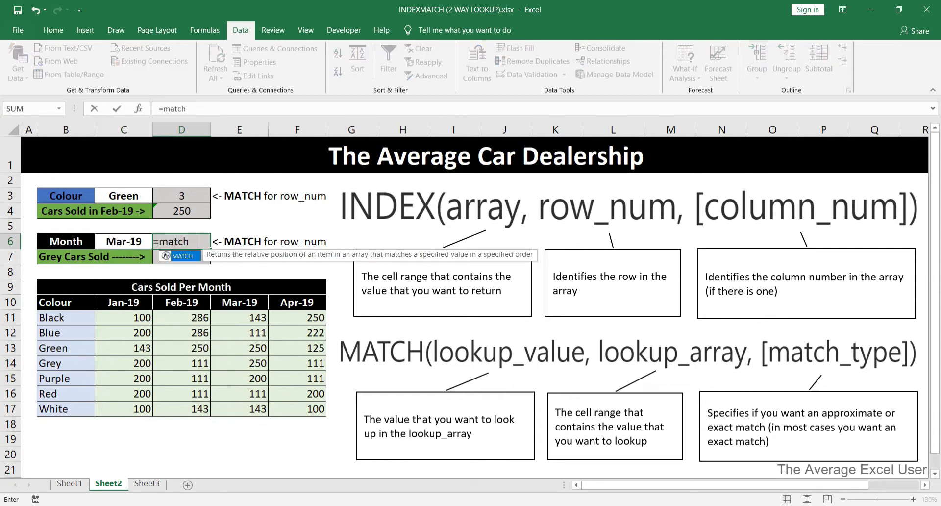
{"action": "key", "text": "Tab"}
{"action": "left_click", "coordinate": [124, 244]}
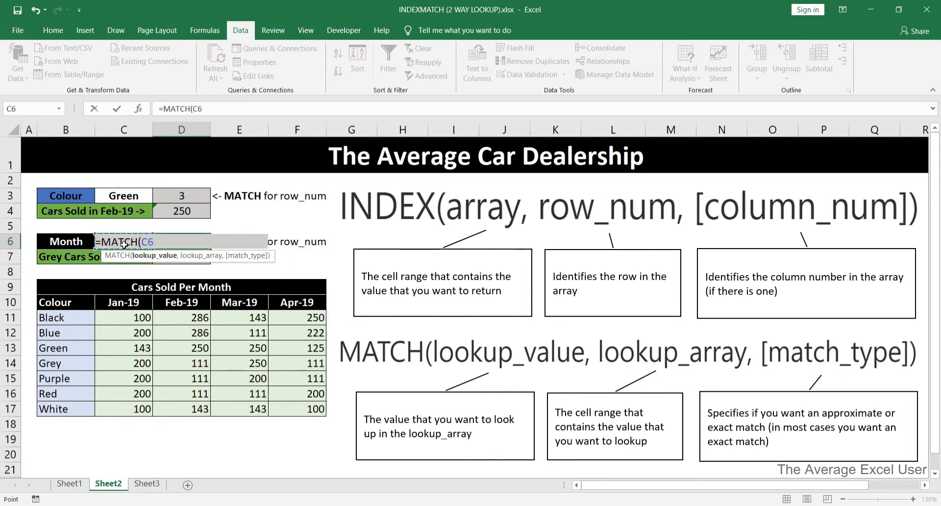
{"action": "type", "text": ","}
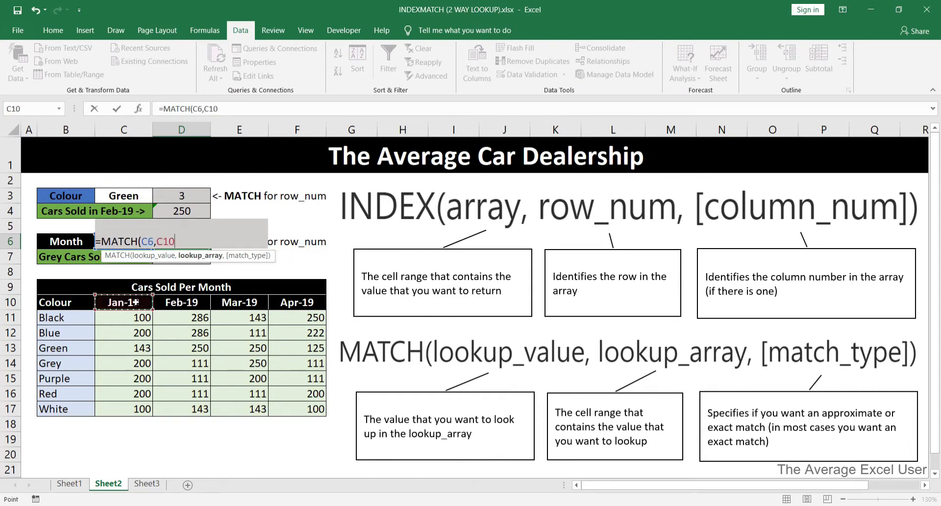
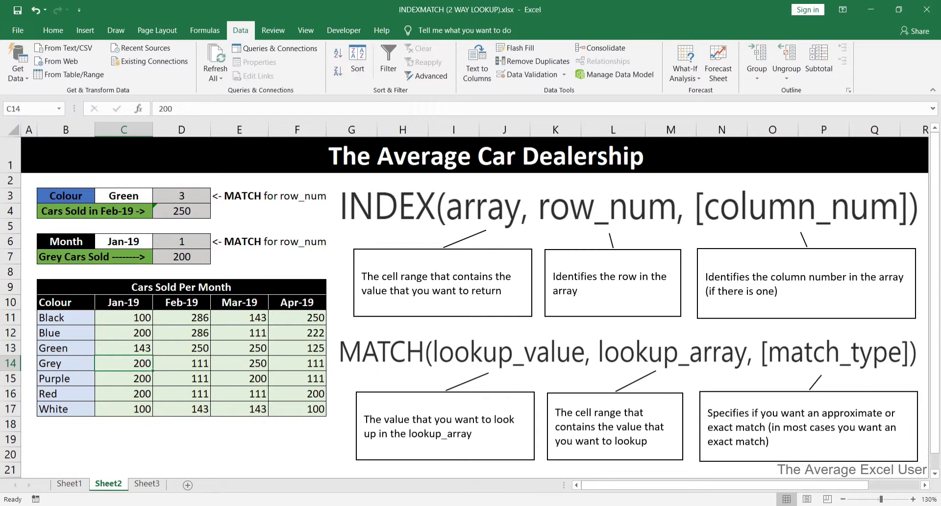
Switch to Sheet3 and look over the Cars Sold Per Month table and the Number of Cars Sold cell D5.
{"action": "key", "text": "ctrl+Page_Down"}
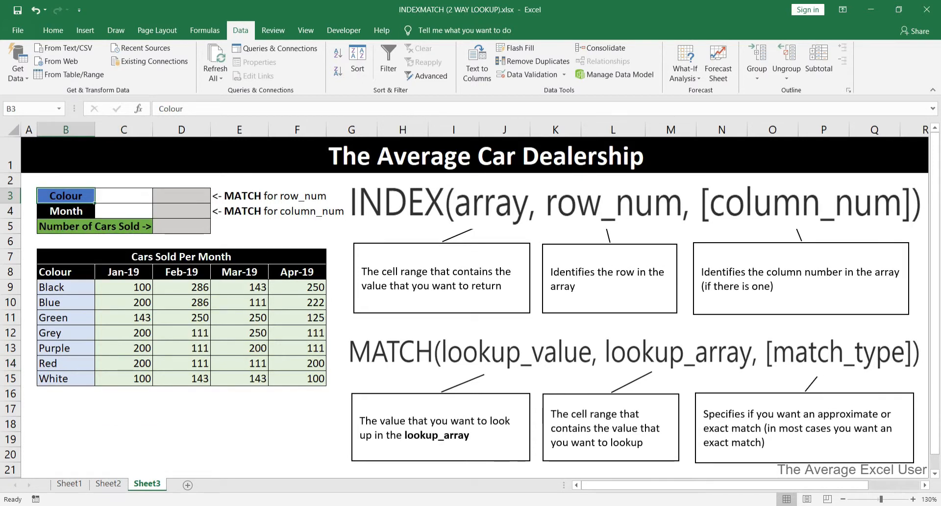
{"action": "left_click", "coordinate": [304, 260]}
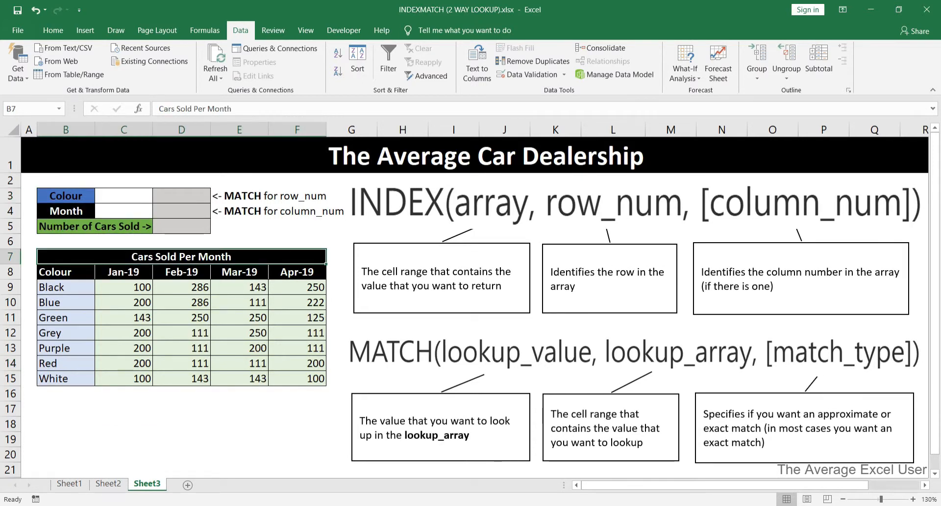
{"action": "left_click_drag", "start_coordinate": [310, 255], "coordinate": [310, 373]}
{"action": "left_click", "coordinate": [182, 226]}
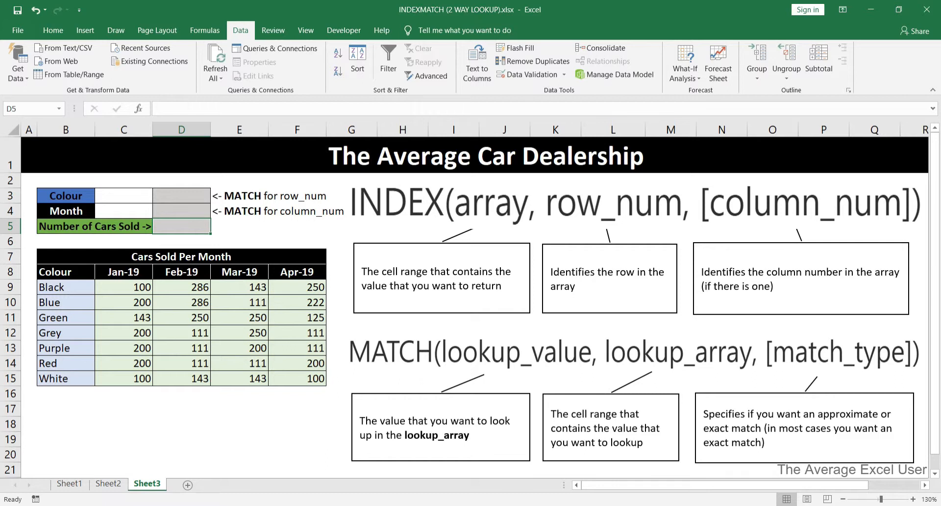
Add list data validation to the Colour cell C3 on Sheet3, using the colours in B9:B15 as the source.
{"action": "left_click", "coordinate": [137, 195]}
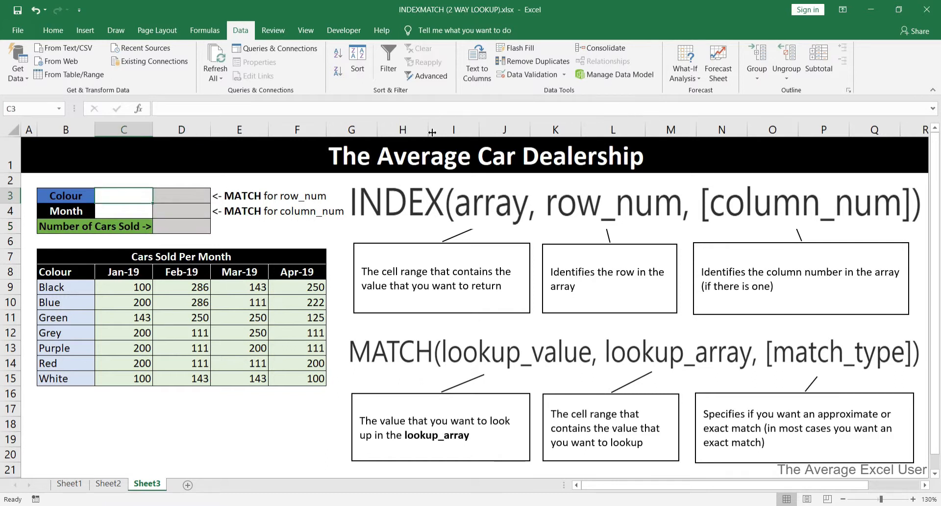
{"action": "left_click", "coordinate": [524, 75]}
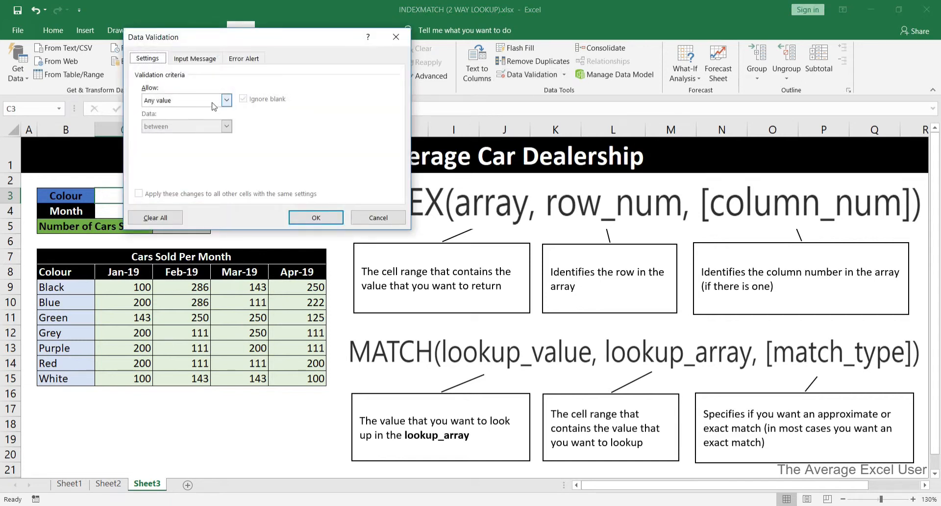
{"action": "left_click", "coordinate": [227, 100]}
{"action": "left_click", "coordinate": [157, 136]}
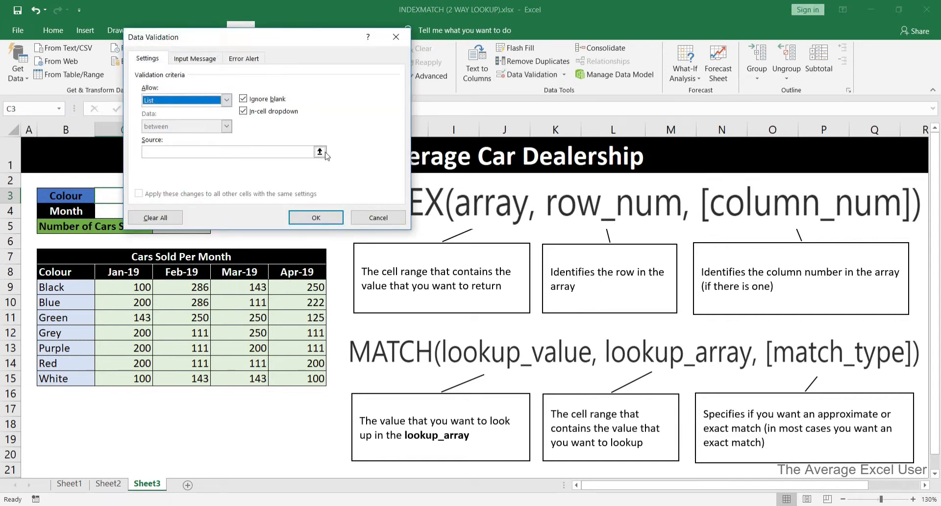
{"action": "left_click", "coordinate": [149, 242]}
{"action": "left_click_drag", "start_coordinate": [80, 287], "coordinate": [79, 380]}
{"action": "key", "text": "Return"}
{"action": "left_click", "coordinate": [319, 217]}
Add list data validation to the Month cell C4, using the month headers in =$C$8:$F$8 as the source.
{"action": "left_click", "coordinate": [119, 212]}
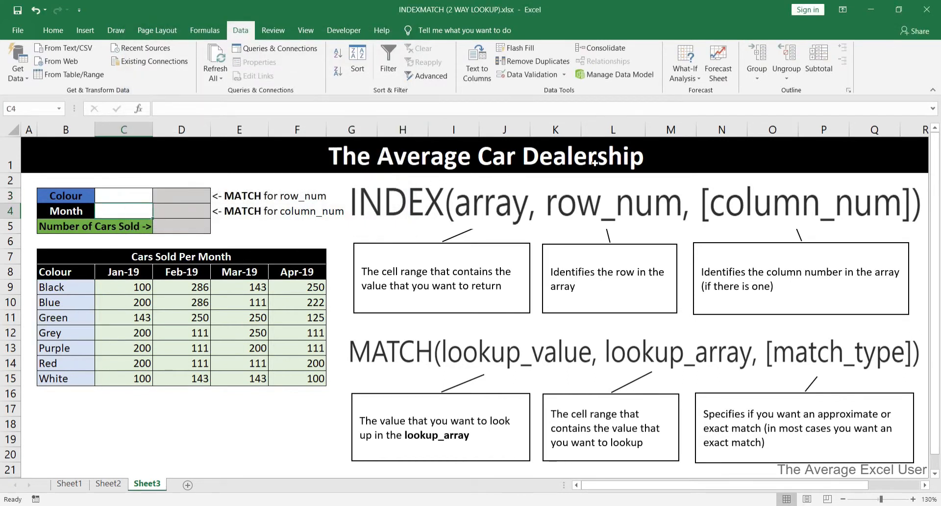
{"action": "left_click", "coordinate": [532, 74]}
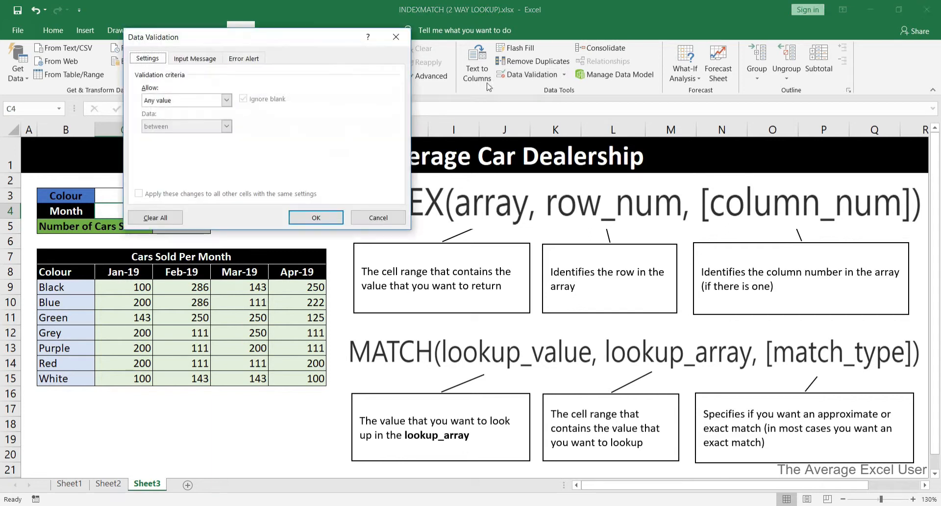
{"action": "left_click", "coordinate": [227, 100]}
{"action": "left_click", "coordinate": [185, 137]}
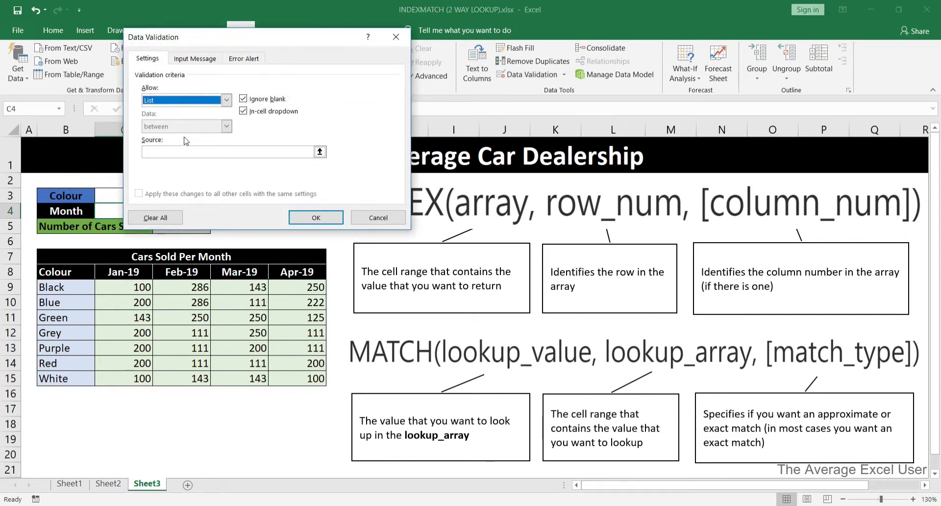
{"action": "left_click", "coordinate": [320, 151]}
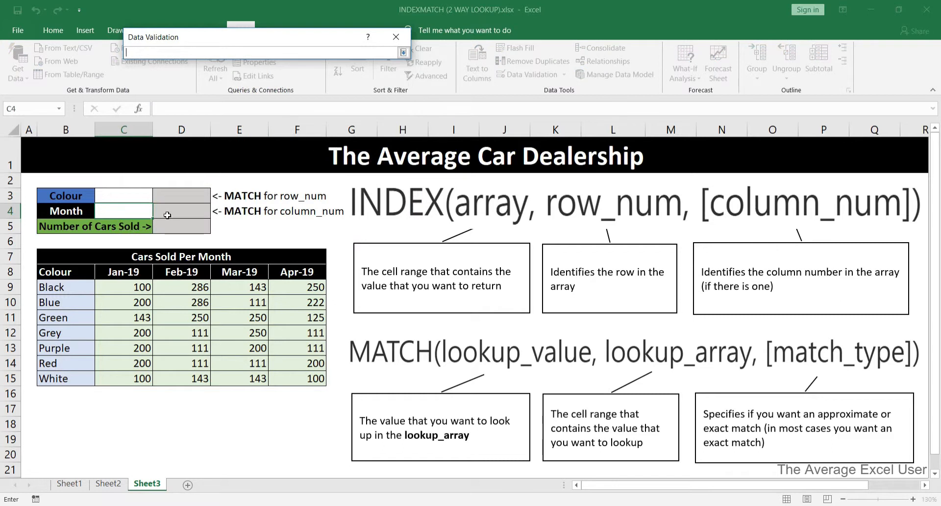
{"action": "left_click", "coordinate": [144, 272]}
{"action": "left_click_drag", "start_coordinate": [146, 271], "coordinate": [290, 285]}
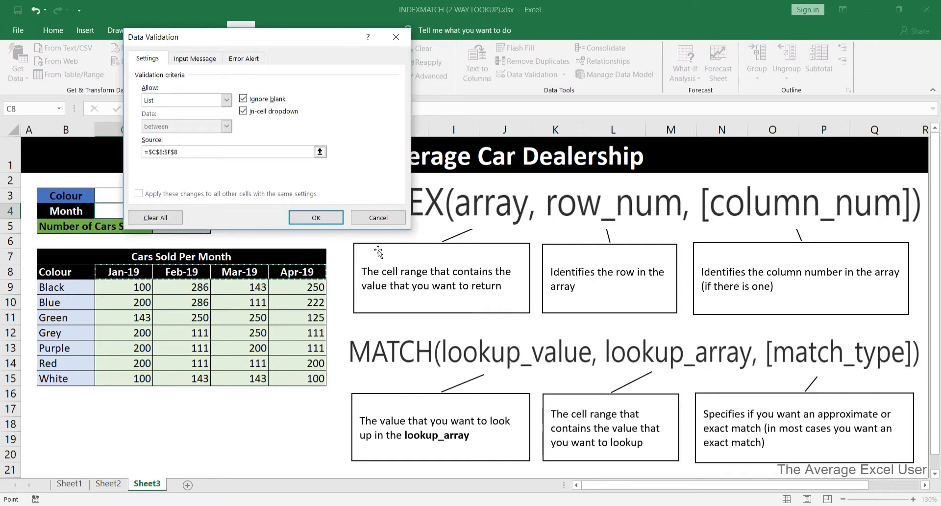
{"action": "left_click", "coordinate": [317, 217]}
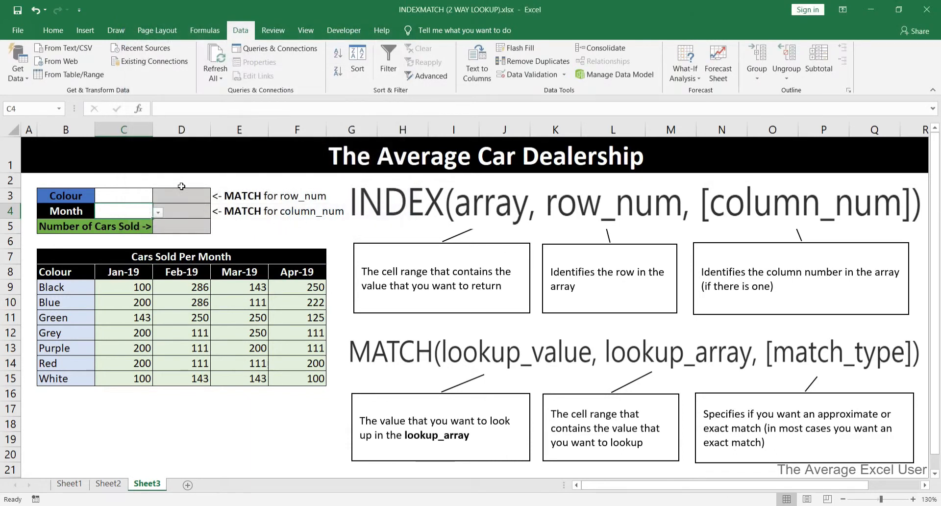
Enter =MATCH(C3,B9:B15,0) in D3 to find the row number of the chosen colour.
{"action": "left_click", "coordinate": [173, 194]}
{"action": "type", "text": "=match"}
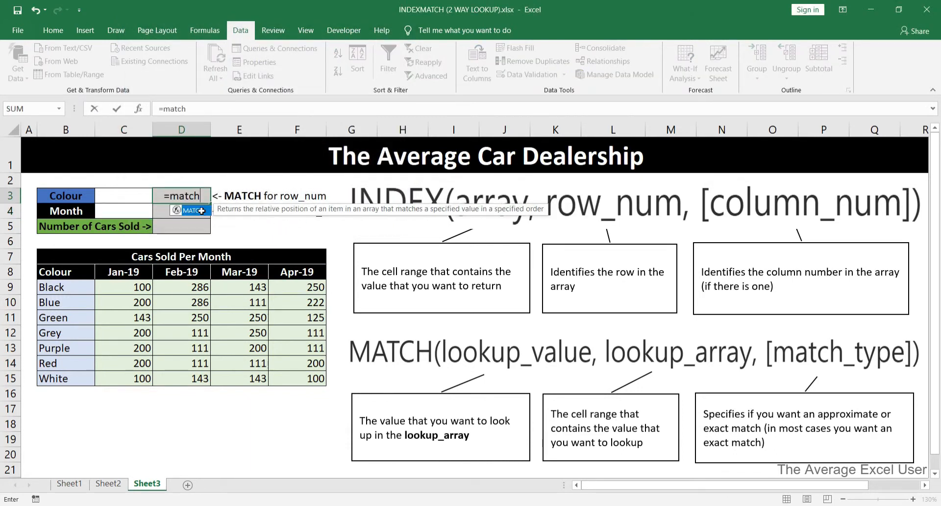
{"action": "double_click", "coordinate": [202, 211]}
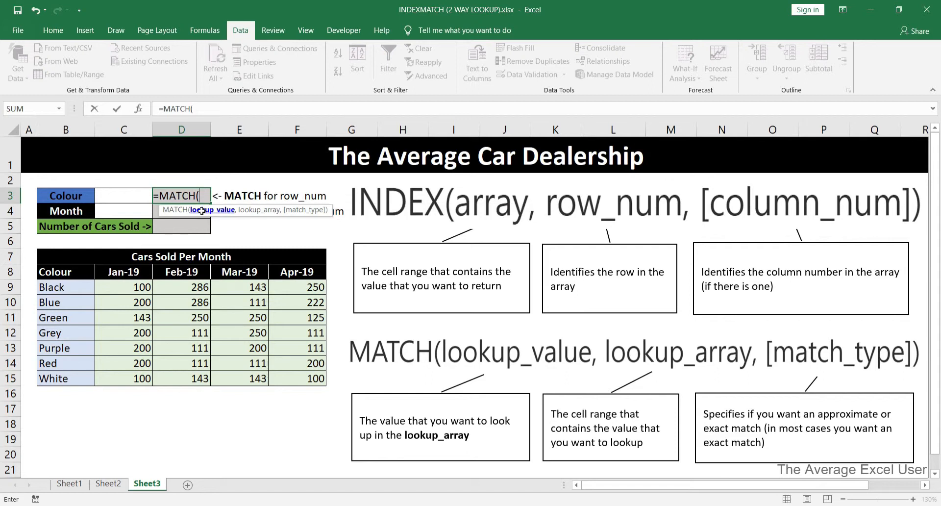
{"action": "left_click", "coordinate": [126, 196]}
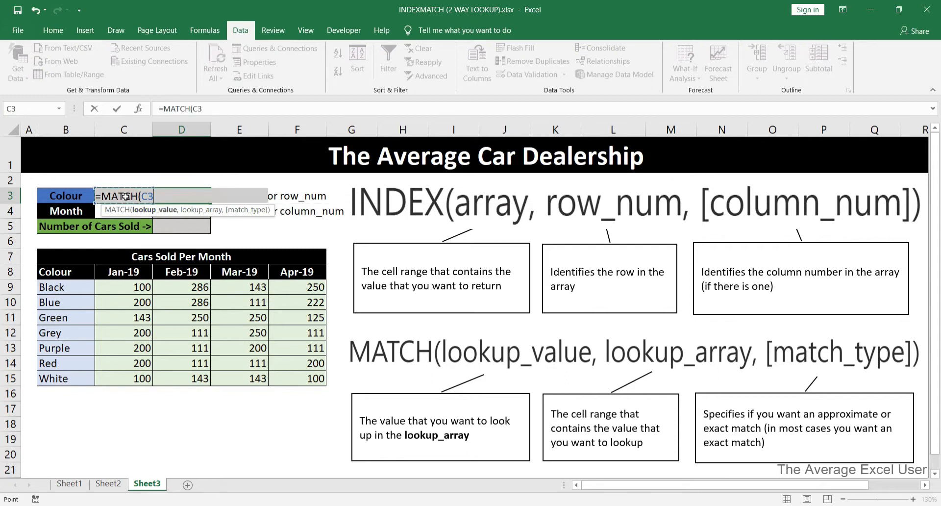
{"action": "type", "text": ","}
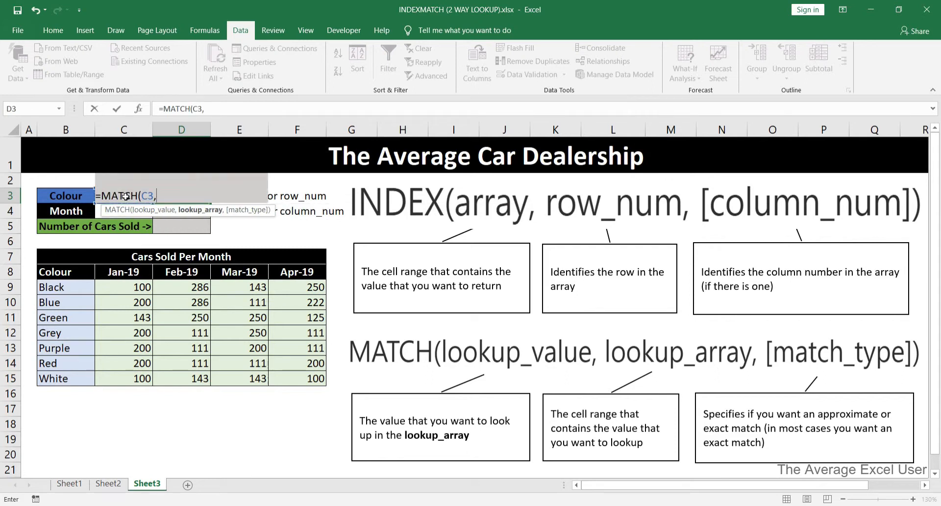
{"action": "left_click_drag", "start_coordinate": [61, 288], "coordinate": [71, 380]}
{"action": "type", "text": ",0)"}
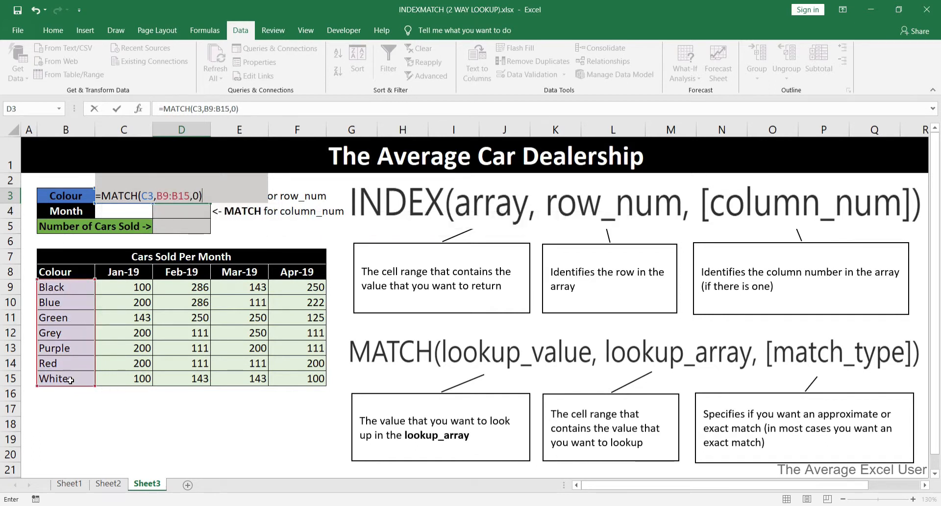
{"action": "key", "text": "Return"}
Enter =MATCH(C4,C8:F8,0) in D4 to find the column number of the chosen month.
{"action": "type", "text": "=MATCH("}
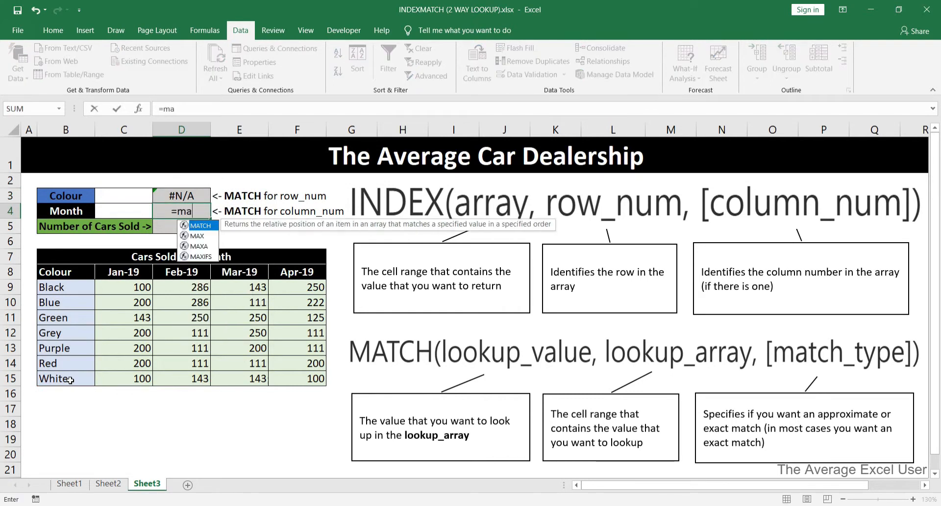
{"action": "left_click", "coordinate": [140, 209]}
{"action": "type", "text": ","}
{"action": "left_click_drag", "start_coordinate": [132, 272], "coordinate": [291, 271]}
{"action": "type", "text": ","}
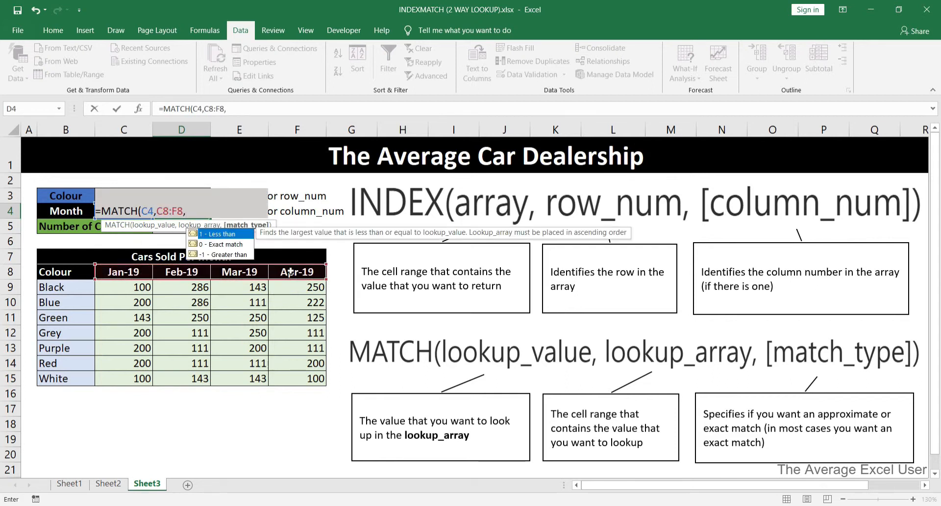
{"action": "type", "text": "0"}
{"action": "key", "text": "Return"}
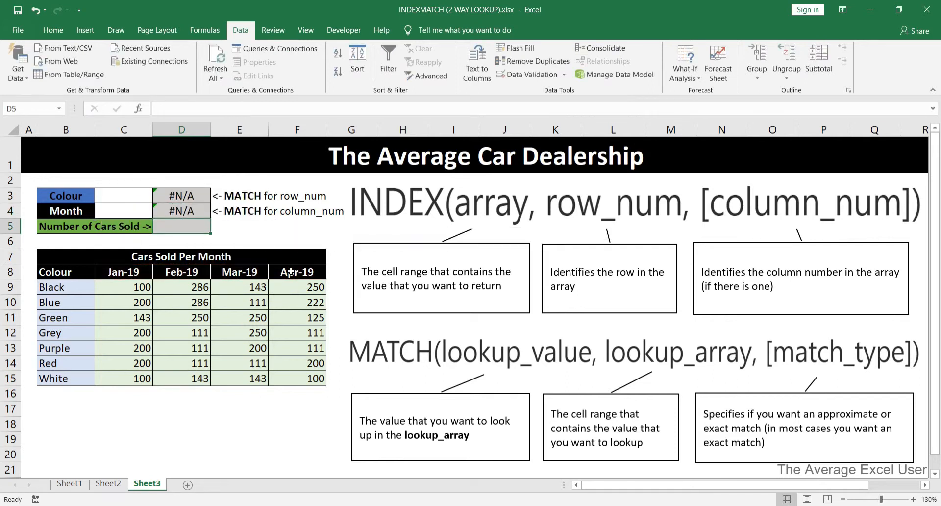
Choose Grey as the colour in C3 and Mar-19 as the month in C4 from their validation lists.
{"action": "left_click", "coordinate": [130, 196]}
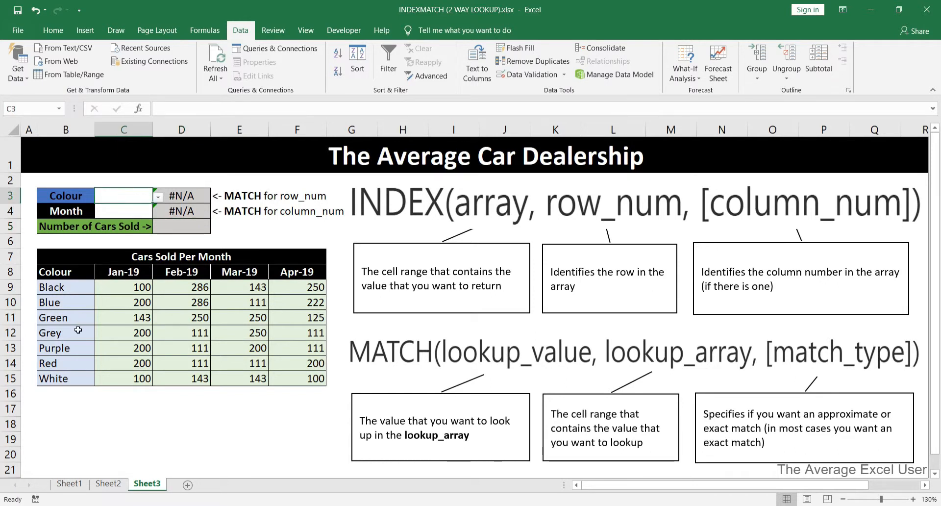
{"action": "left_click", "coordinate": [158, 197]}
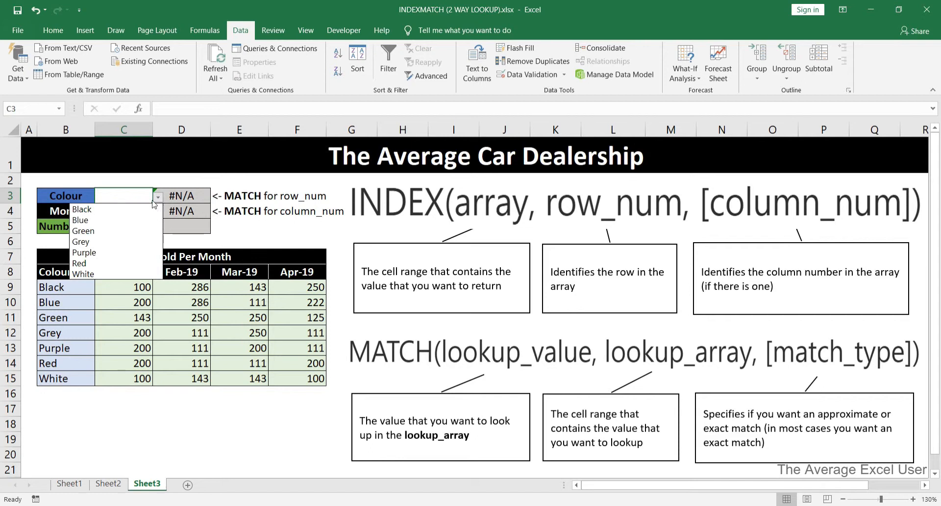
{"action": "left_click", "coordinate": [95, 242]}
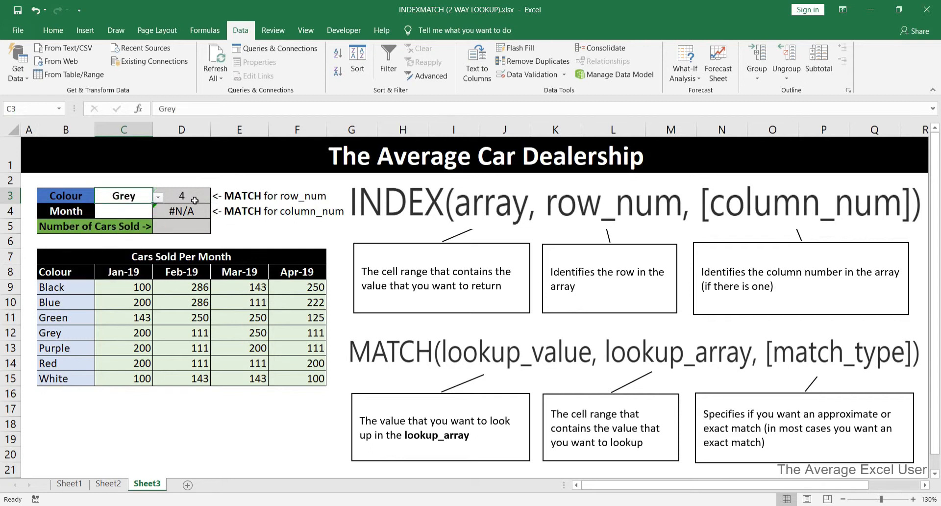
{"action": "left_click", "coordinate": [121, 214]}
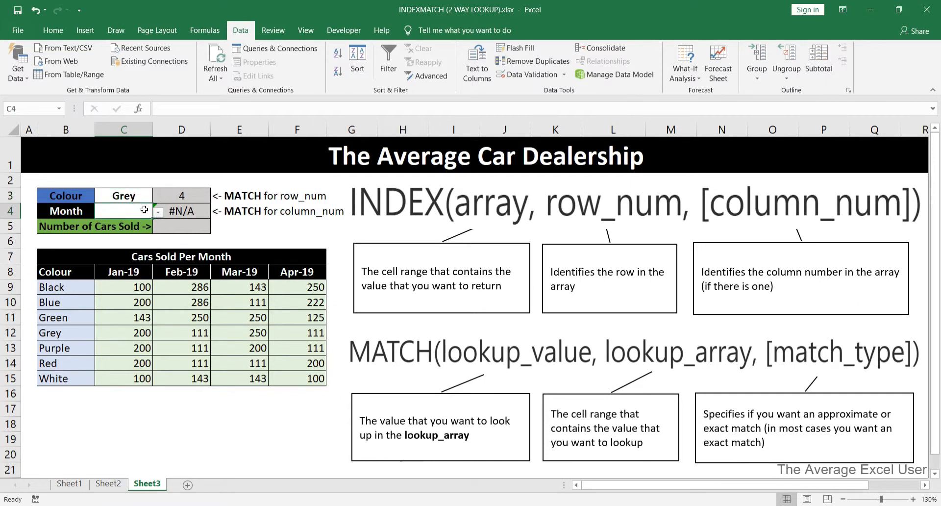
{"action": "left_click", "coordinate": [158, 213]}
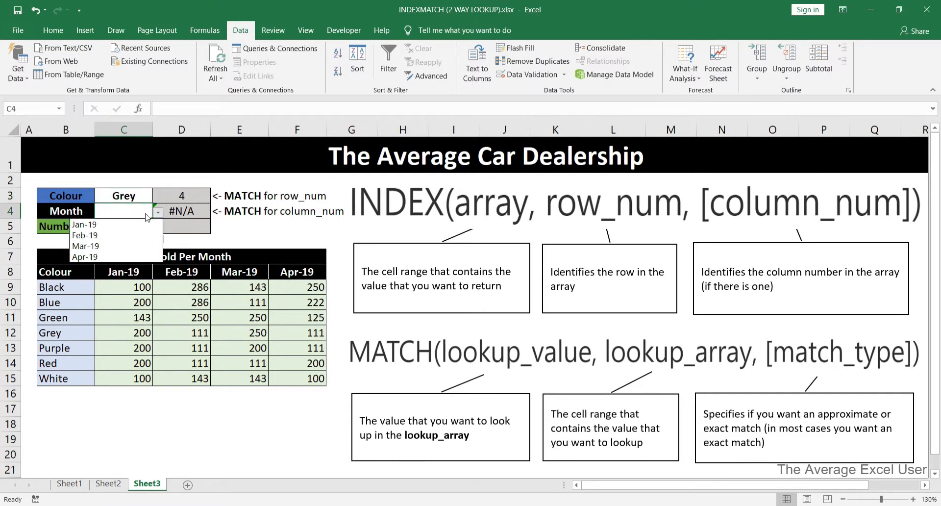
{"action": "left_click", "coordinate": [118, 248]}
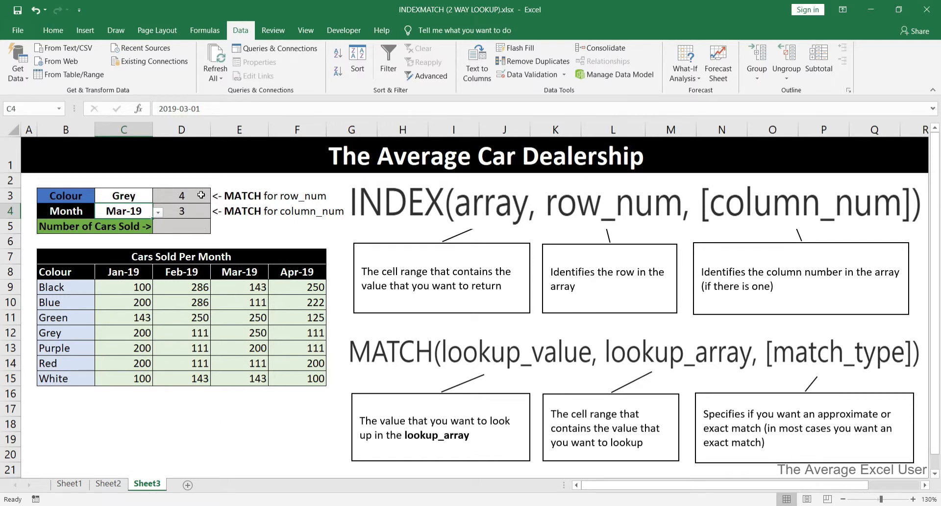
Enter =INDEX(C9:F15,D3,D4) in D5 to return the number of cars sold for the chosen colour and month.
{"action": "left_click", "coordinate": [201, 225]}
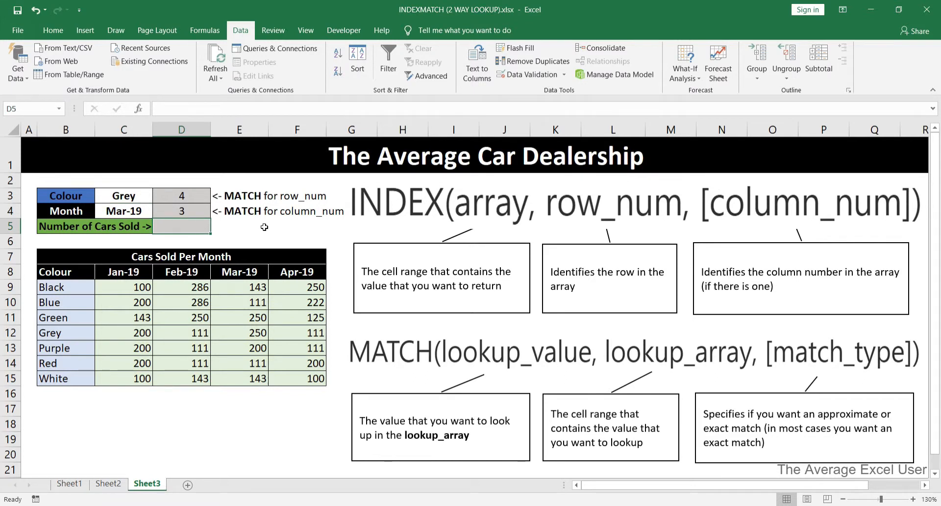
{"action": "type", "text": "=INDEX("}
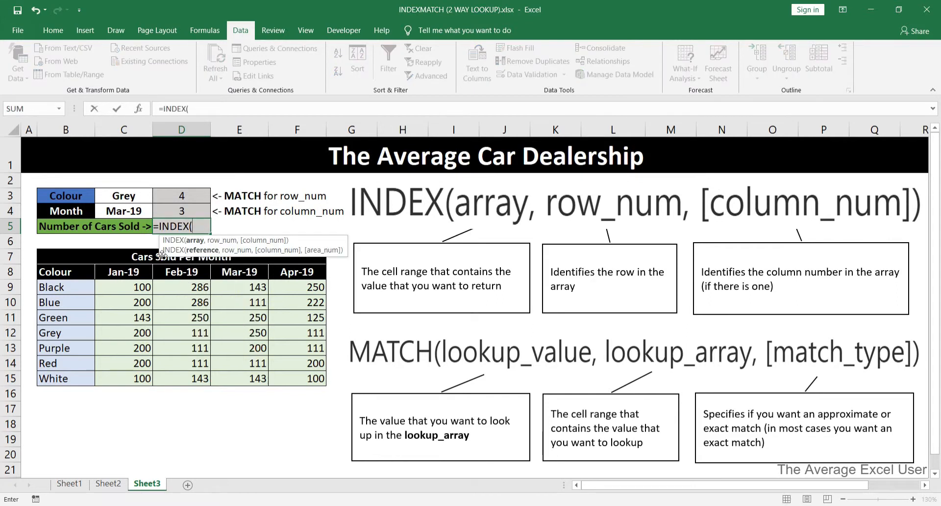
{"action": "left_click_drag", "start_coordinate": [140, 288], "coordinate": [312, 377]}
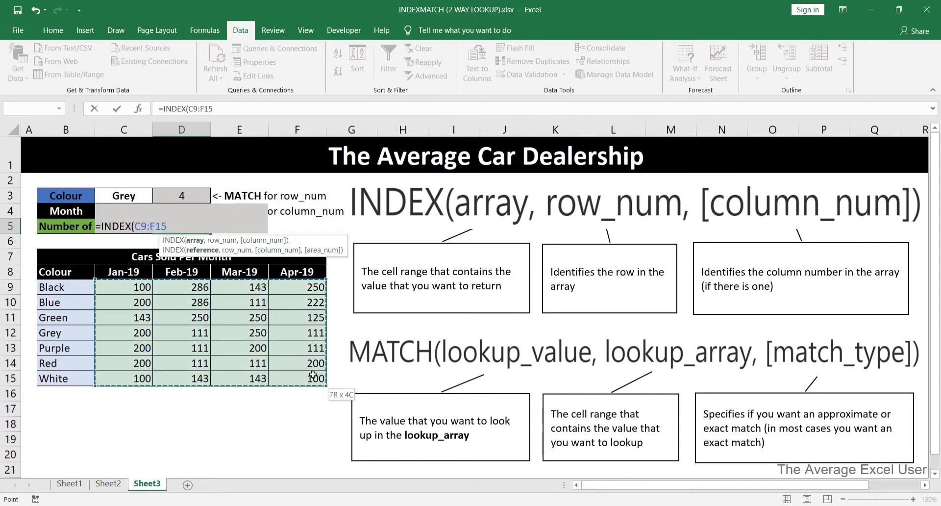
{"action": "type", "text": ","}
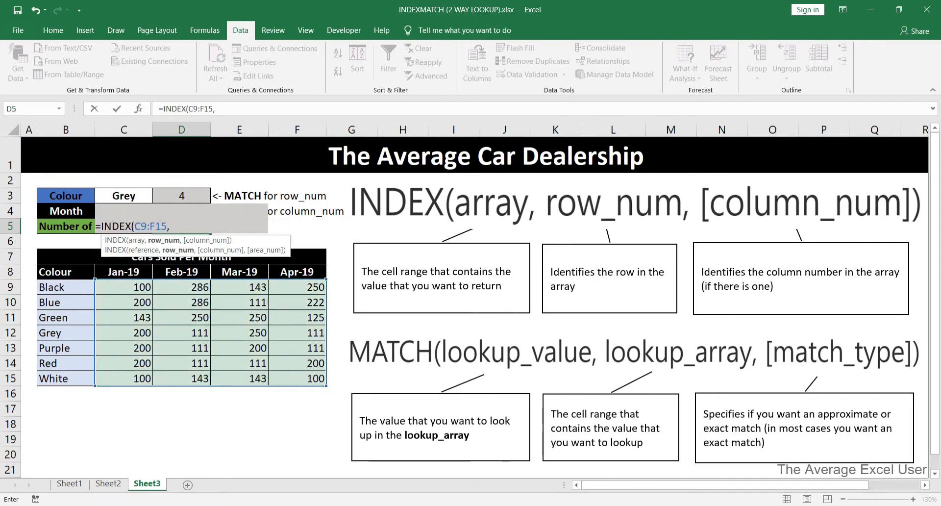
{"action": "key", "text": "Up"}
{"action": "key", "text": "Up"}
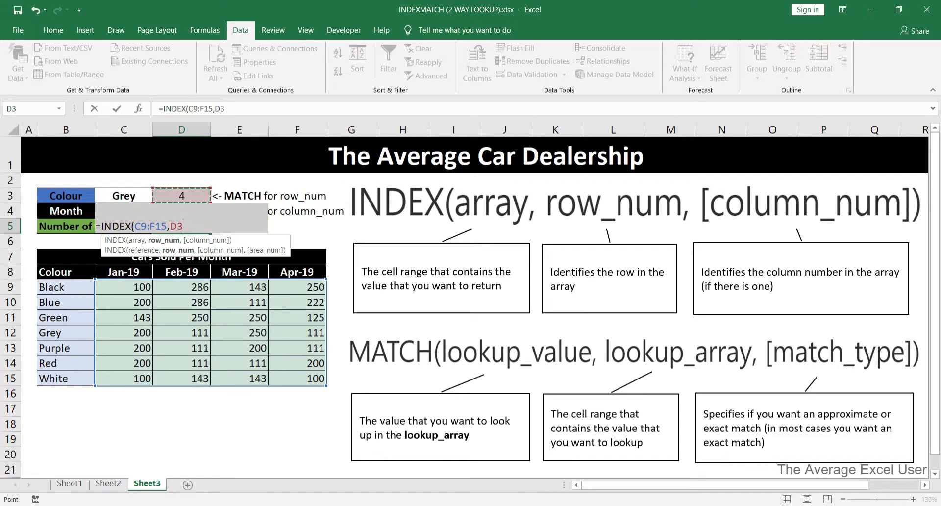
{"action": "type", "text": ","}
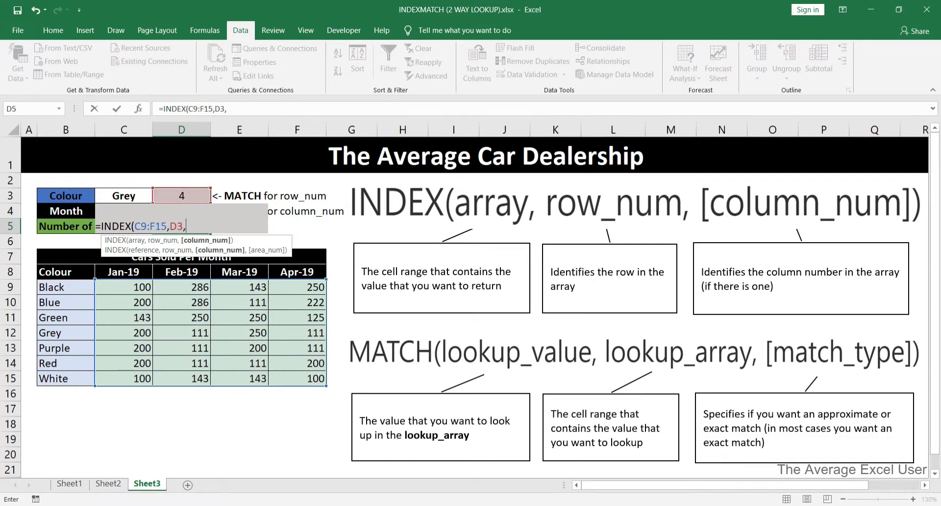
{"action": "key", "text": "Up"}
{"action": "key", "text": "Up"}
{"action": "key", "text": "Down"}
{"action": "type", "text": ")"}
{"action": "key", "text": "Return"}
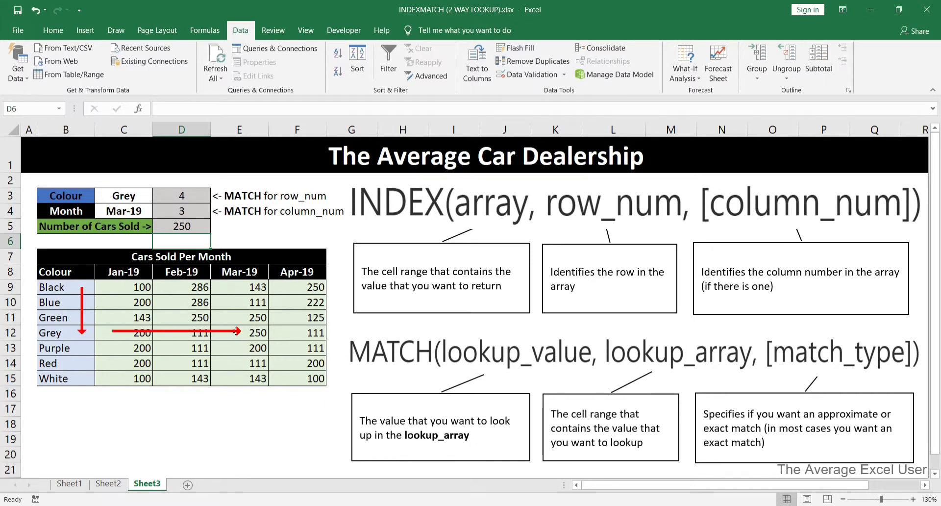
Test the lookup by changing the colour in C3 to Green and the month in C4 to Apr-19.
{"action": "left_click", "coordinate": [132, 195]}
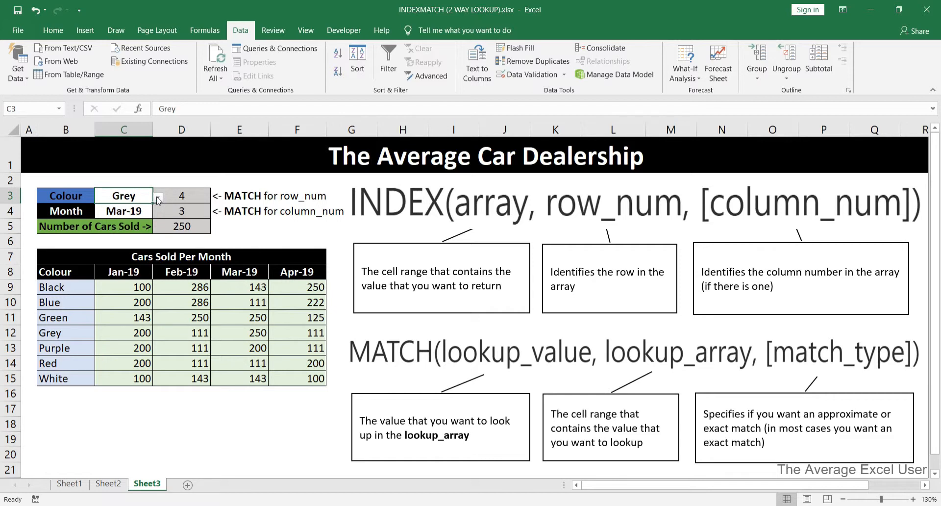
{"action": "left_click", "coordinate": [158, 199]}
{"action": "left_click", "coordinate": [124, 225]}
{"action": "left_click", "coordinate": [152, 211]}
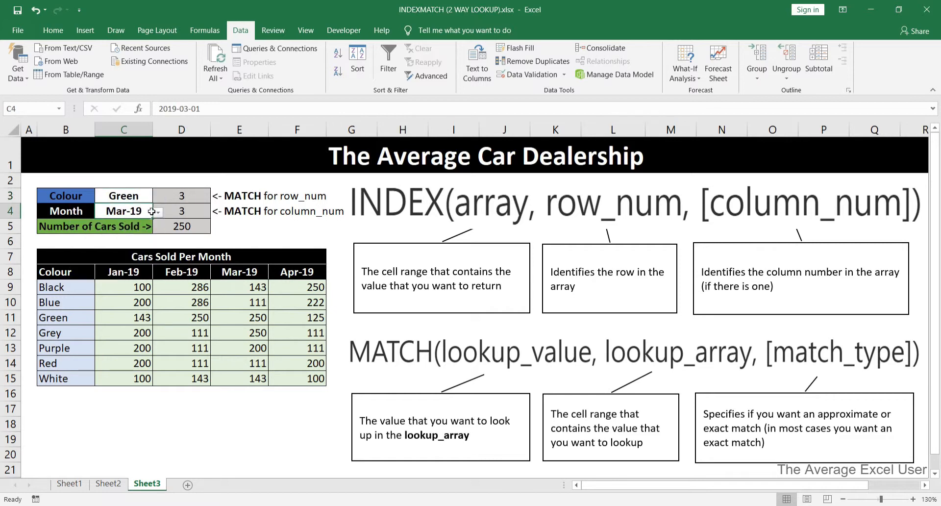
{"action": "left_click", "coordinate": [158, 212]}
{"action": "left_click", "coordinate": [113, 258]}
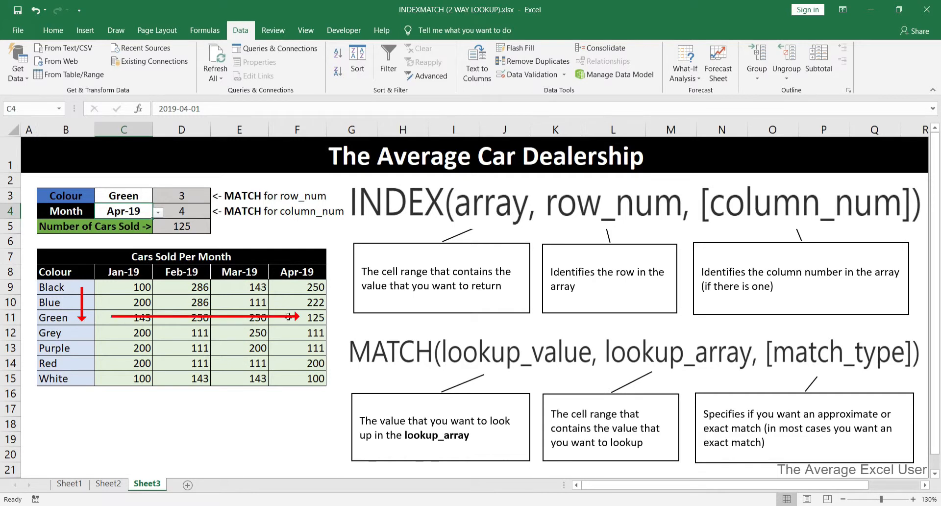
Review the INDEX formula in D5 and copy the text MATCH(C3,B9:B15,0) from the formula in D3.
{"action": "left_click", "coordinate": [195, 228]}
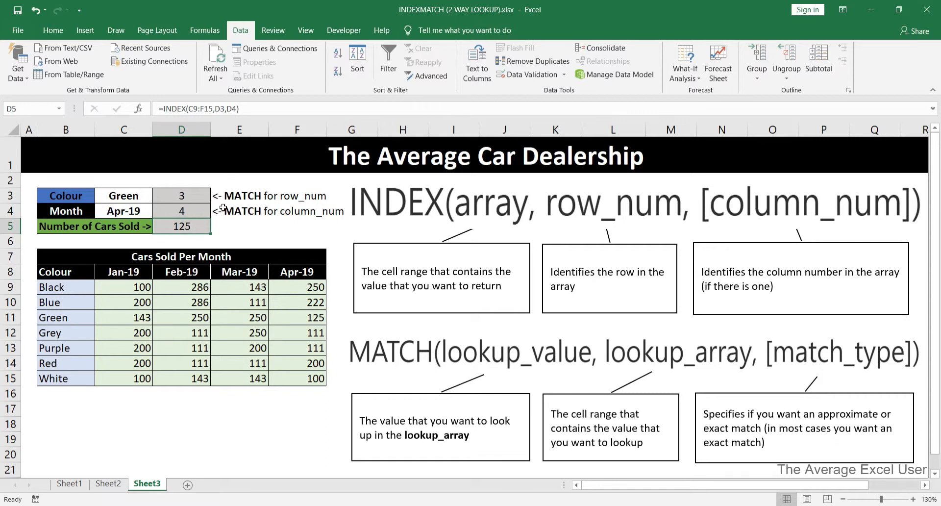
{"action": "double_click", "coordinate": [193, 227]}
{"action": "key", "text": "Escape"}
{"action": "left_click", "coordinate": [185, 194]}
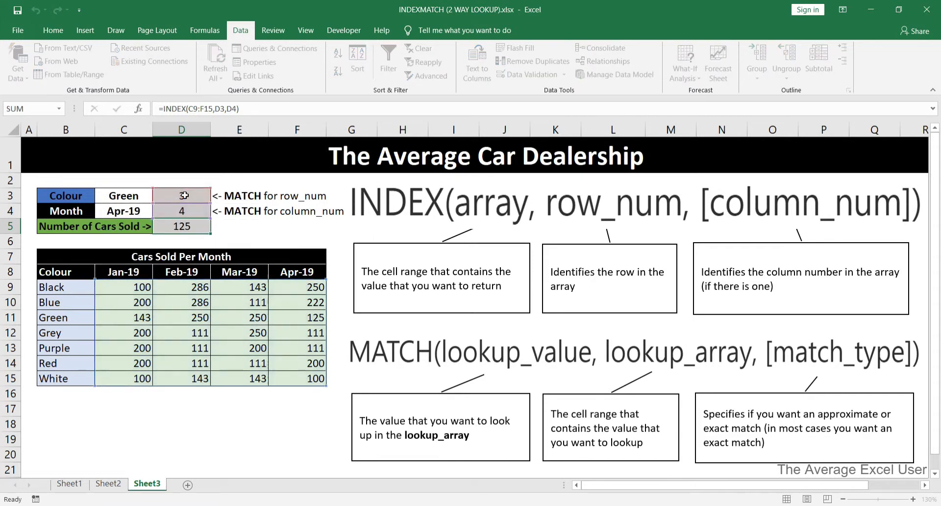
{"action": "left_click_drag", "start_coordinate": [163, 108], "coordinate": [280, 103]}
{"action": "key", "text": "Escape"}
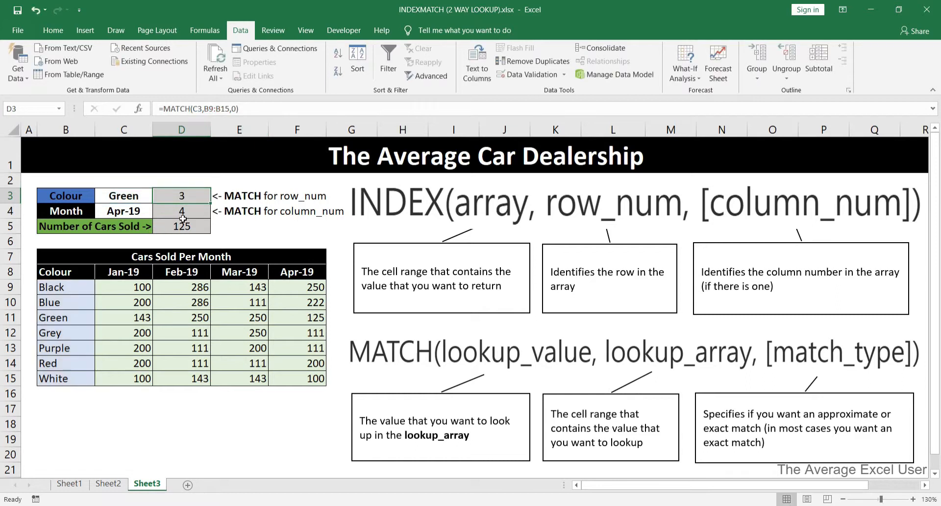
Replace the D3 reference in the D5 INDEX formula with the copied MATCH(C3,B9:B15,0).
{"action": "left_click", "coordinate": [186, 227]}
{"action": "double_click", "coordinate": [198, 227]}
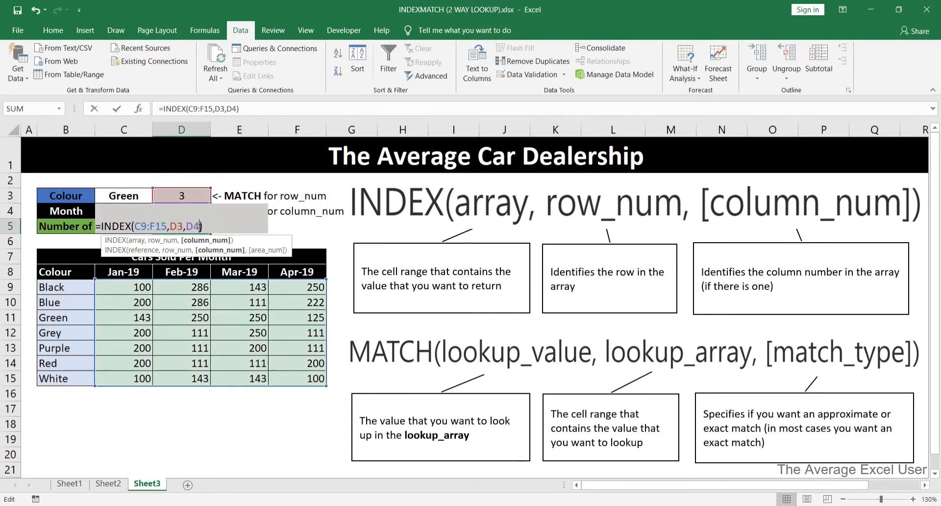
{"action": "left_click", "coordinate": [180, 225]}
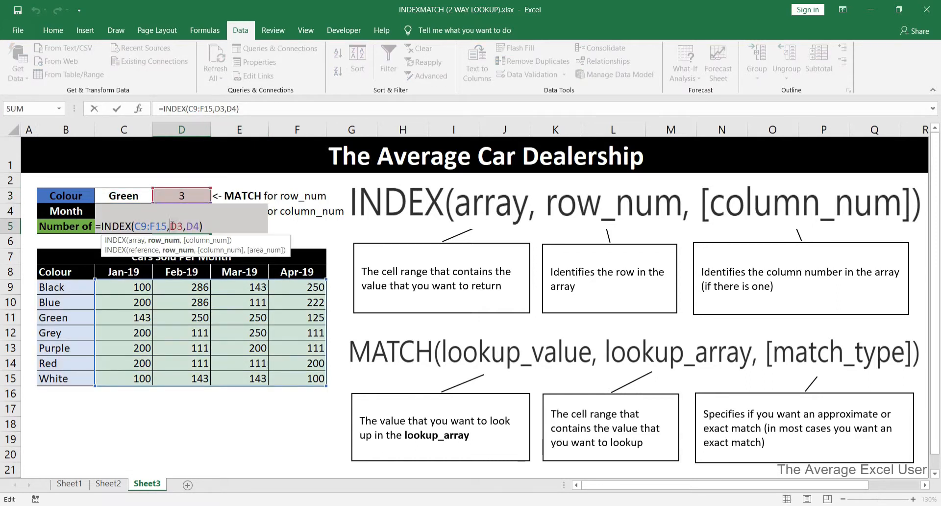
{"action": "key", "text": "Delete"}
{"action": "key", "text": "Delete"}
{"action": "key", "text": "ctrl+v"}
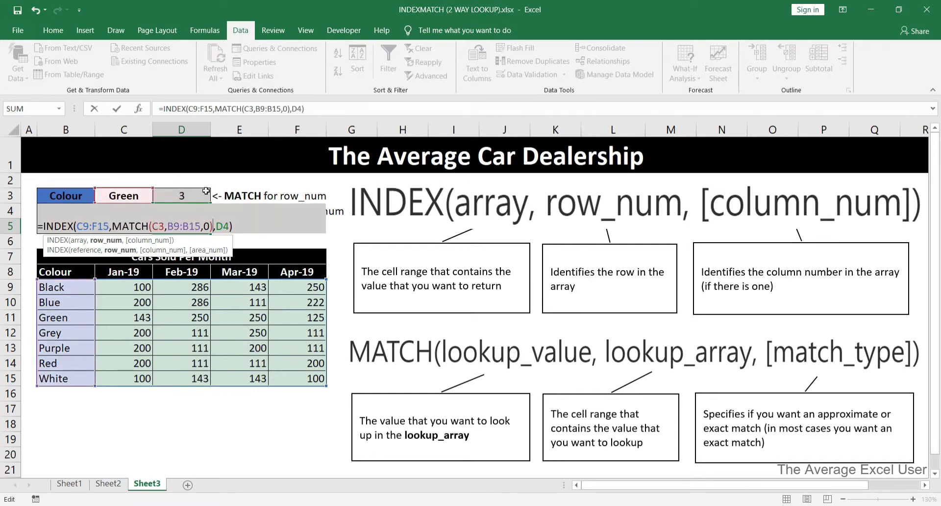
{"action": "key", "text": "Return"}
Copy the MATCH text from D4 and replace the D4 reference in the D5 formula with MATCH(C4,C8:F8,0).
{"action": "left_click", "coordinate": [198, 209]}
{"action": "left_click", "coordinate": [165, 109]}
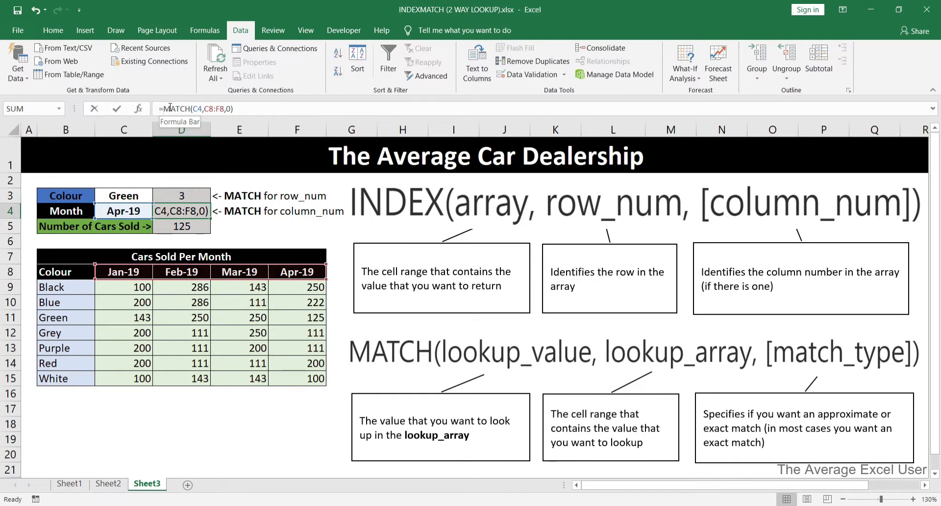
{"action": "key", "text": "Escape"}
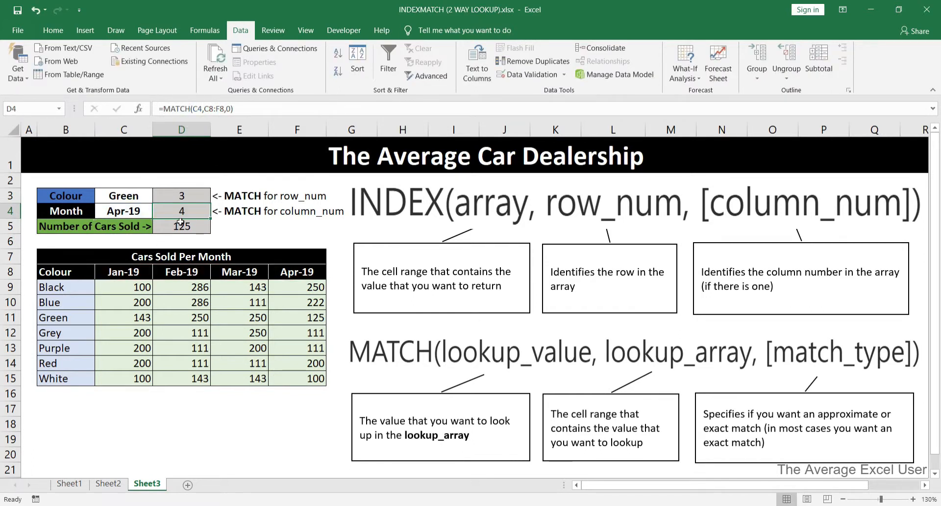
{"action": "left_click", "coordinate": [180, 223]}
{"action": "left_click", "coordinate": [292, 108]}
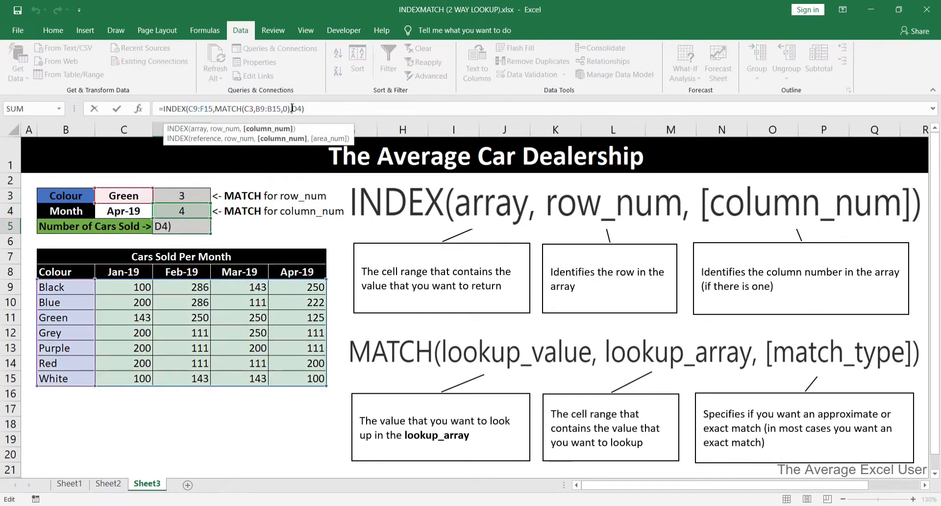
{"action": "left_click_drag", "start_coordinate": [292, 108], "coordinate": [299, 108]}
{"action": "type", "text": "MATCH(C4,C8:F8,0)"}
{"action": "key", "text": "Return"}
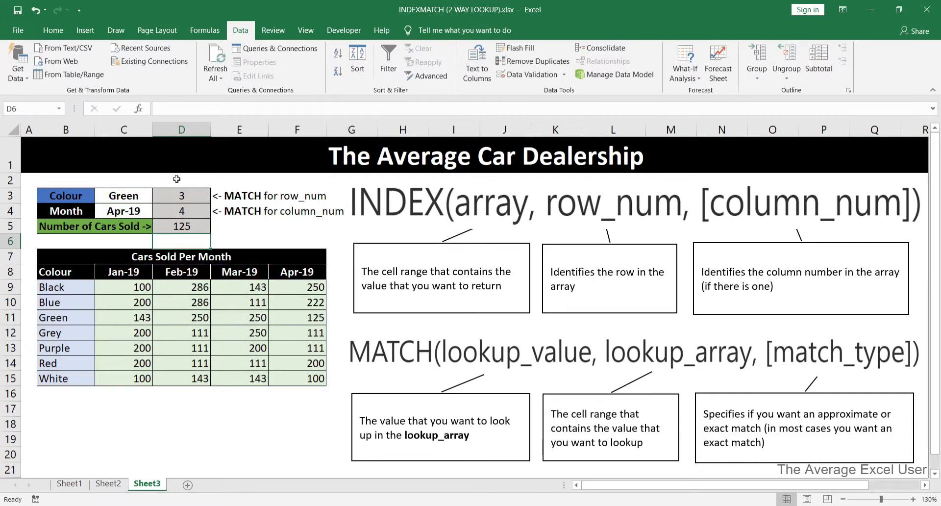
Clear the helper MATCH formulas from D3:D4.
{"action": "left_click_drag", "start_coordinate": [188, 194], "coordinate": [191, 205]}
{"action": "key", "text": "Delete"}
Test the nested formula by setting the colour in C3 to Blue and the month in C4 to Feb-19.
{"action": "left_click", "coordinate": [138, 199]}
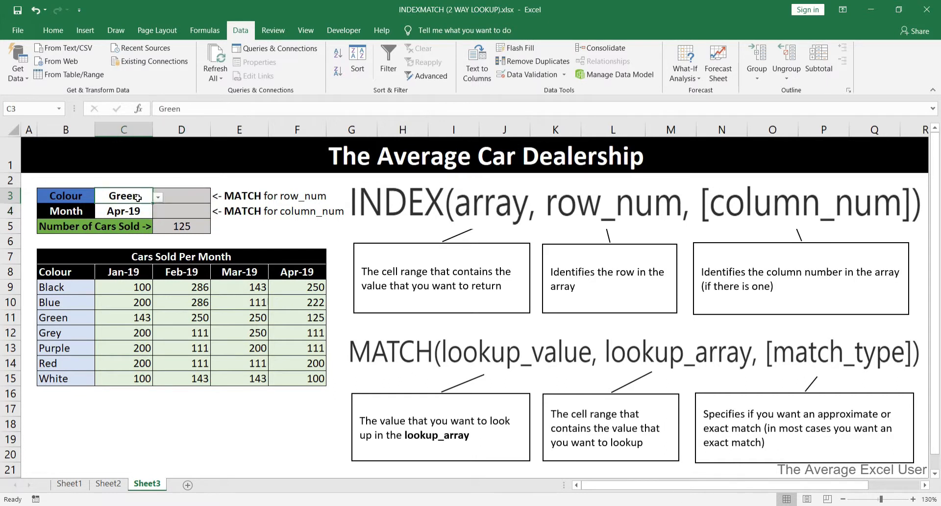
{"action": "left_click", "coordinate": [158, 198]}
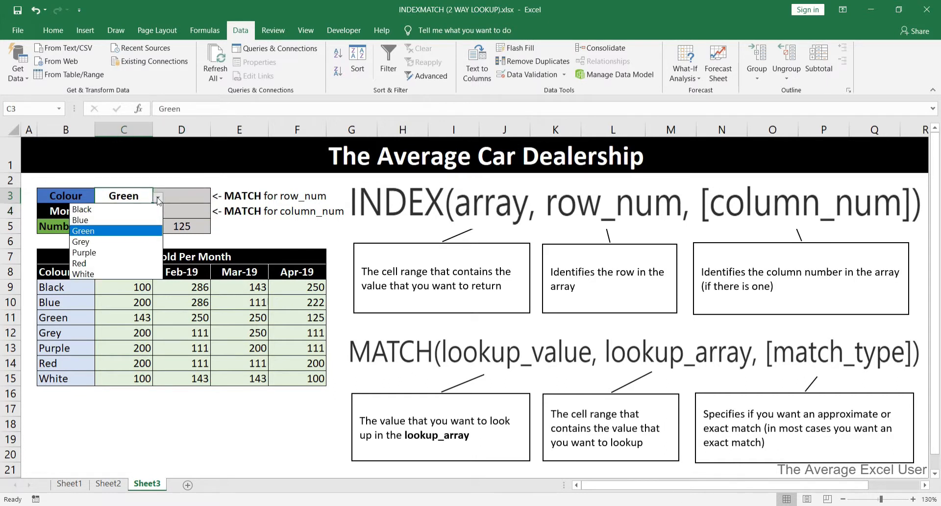
{"action": "left_click", "coordinate": [132, 221]}
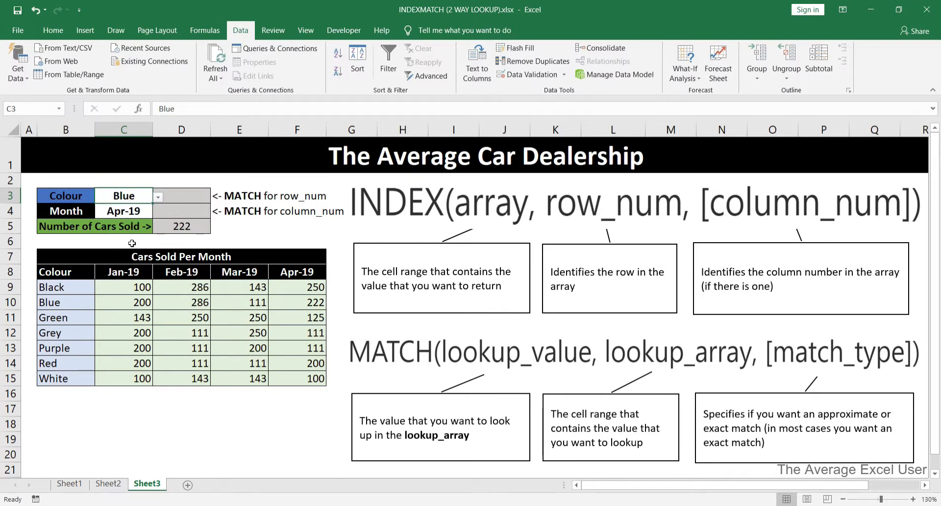
{"action": "left_click", "coordinate": [144, 212]}
{"action": "left_click", "coordinate": [158, 212]}
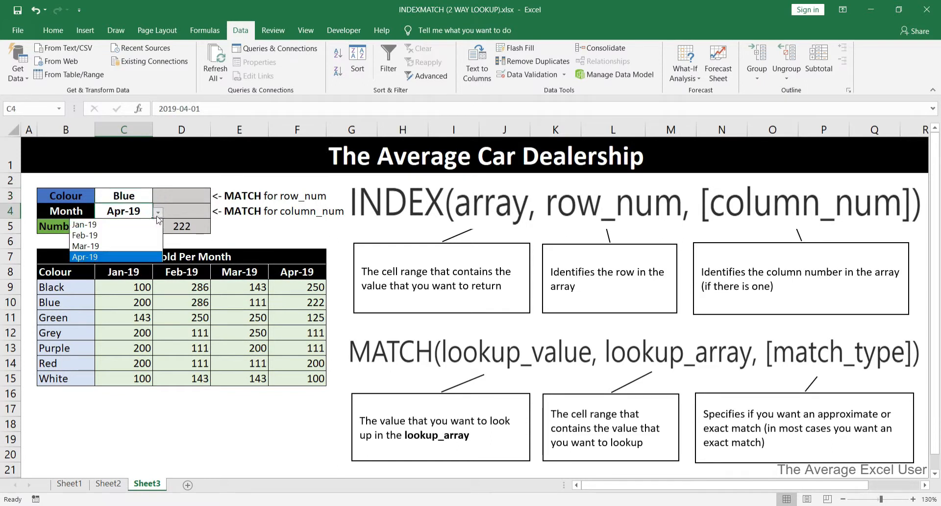
{"action": "left_click", "coordinate": [132, 236]}
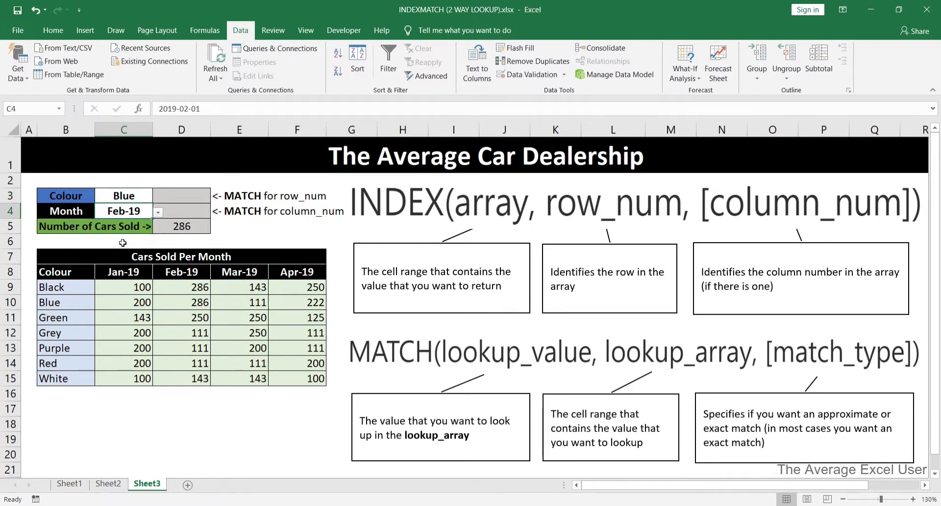